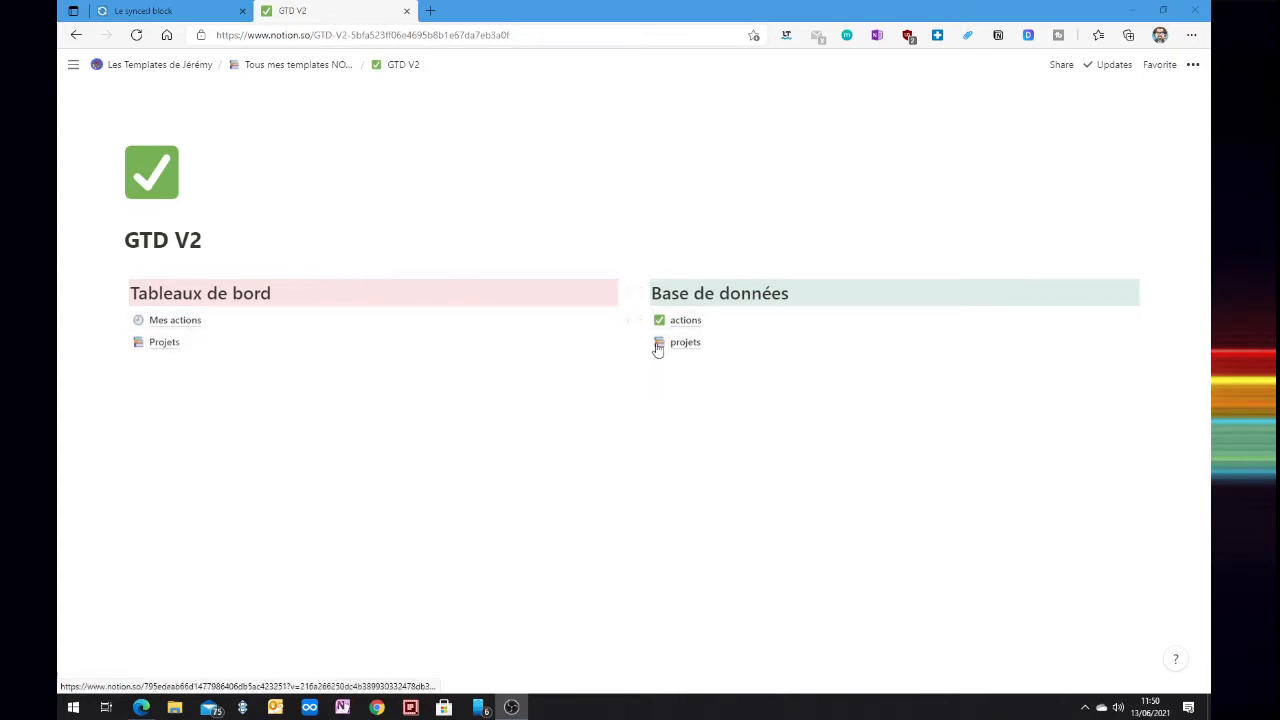
# Examine the Mes actions dashboard with its A faire aujourd'hui and A faire ASAP tables, then return to the GTD V2 page
pyautogui.click(184, 326)
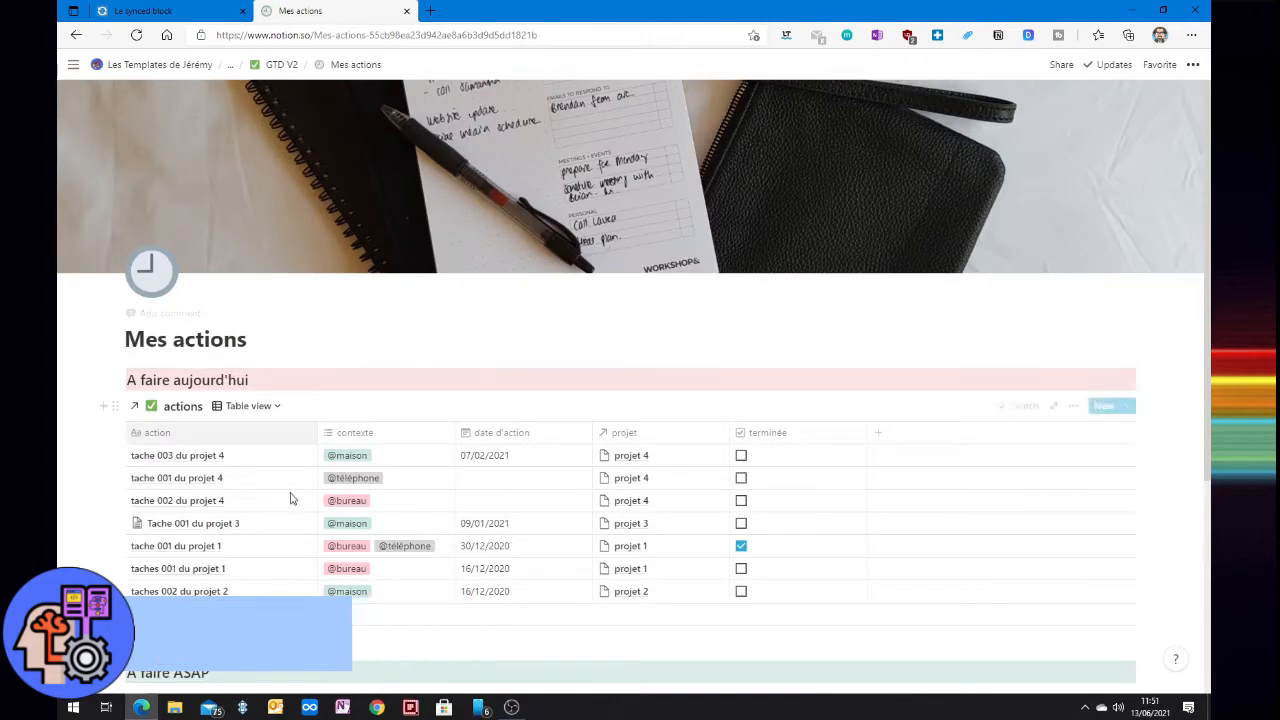
pyautogui.scroll(-3, 403, 494)
pyautogui.scroll(3, 449, 563)
pyautogui.scroll(-3, 694, 294)
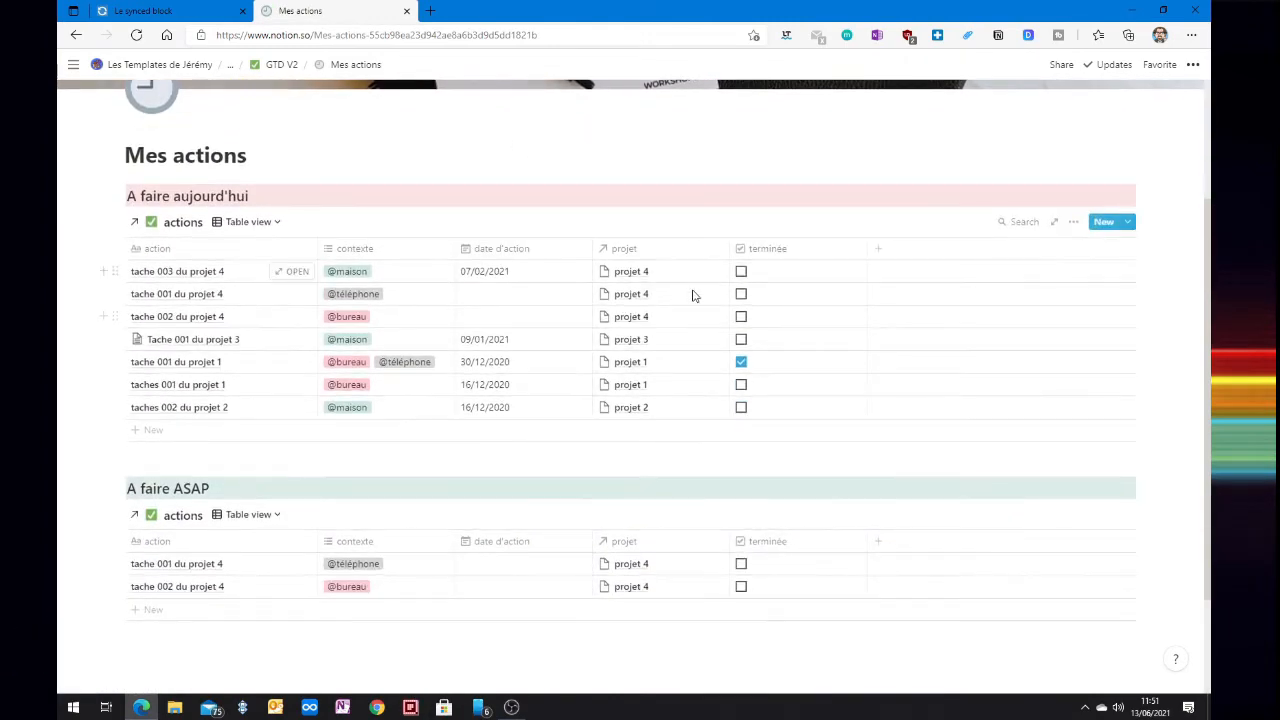
pyautogui.scroll(3, 526, 451)
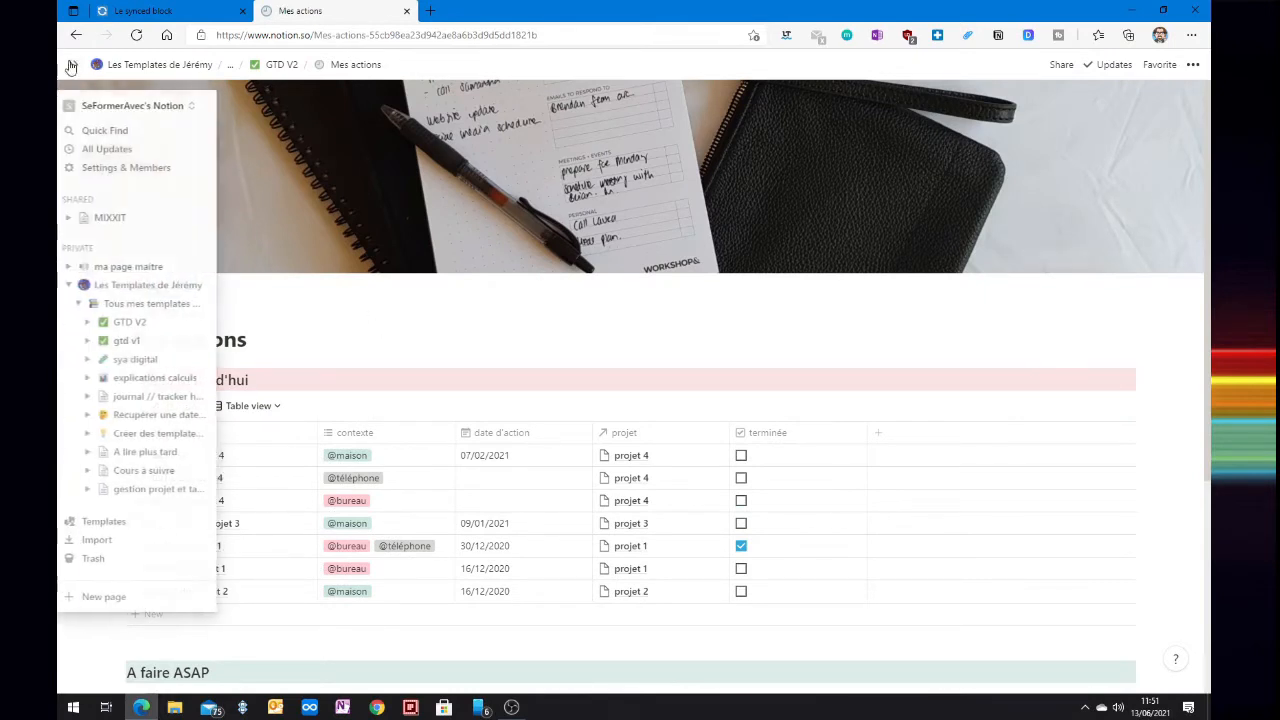
pyautogui.hotkey('alt', 'Left')
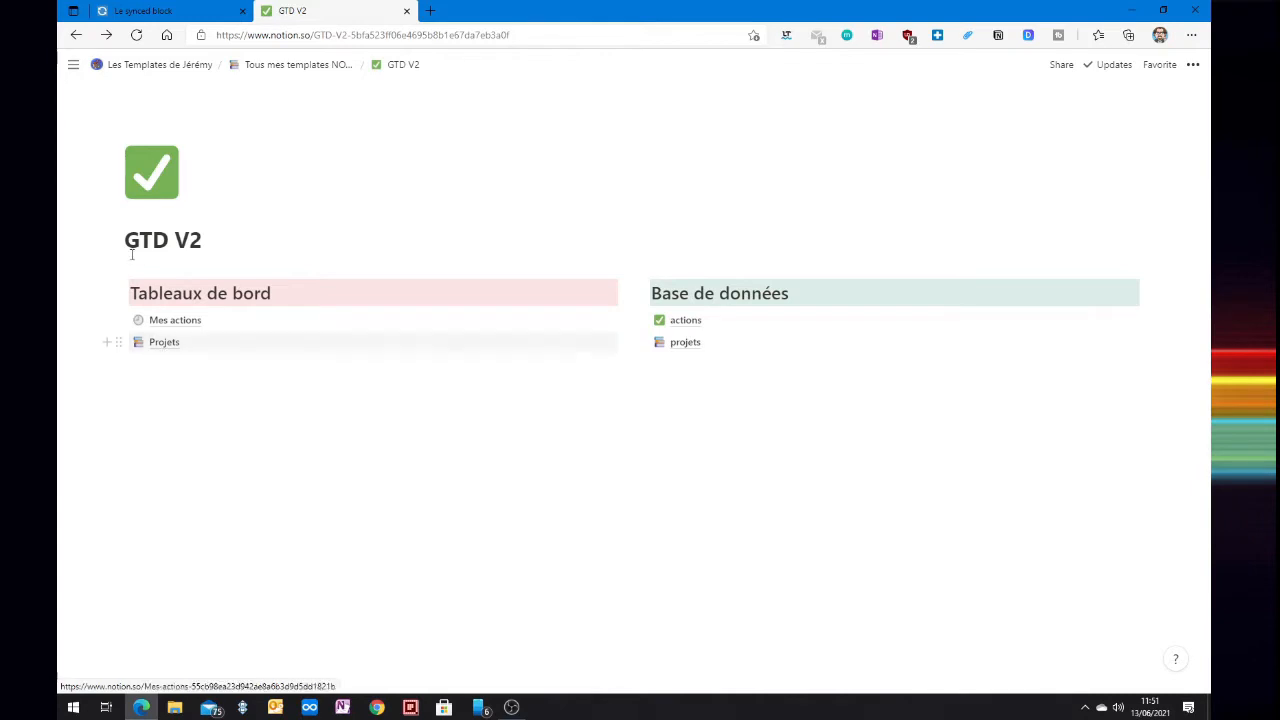
pyautogui.click(176, 326)
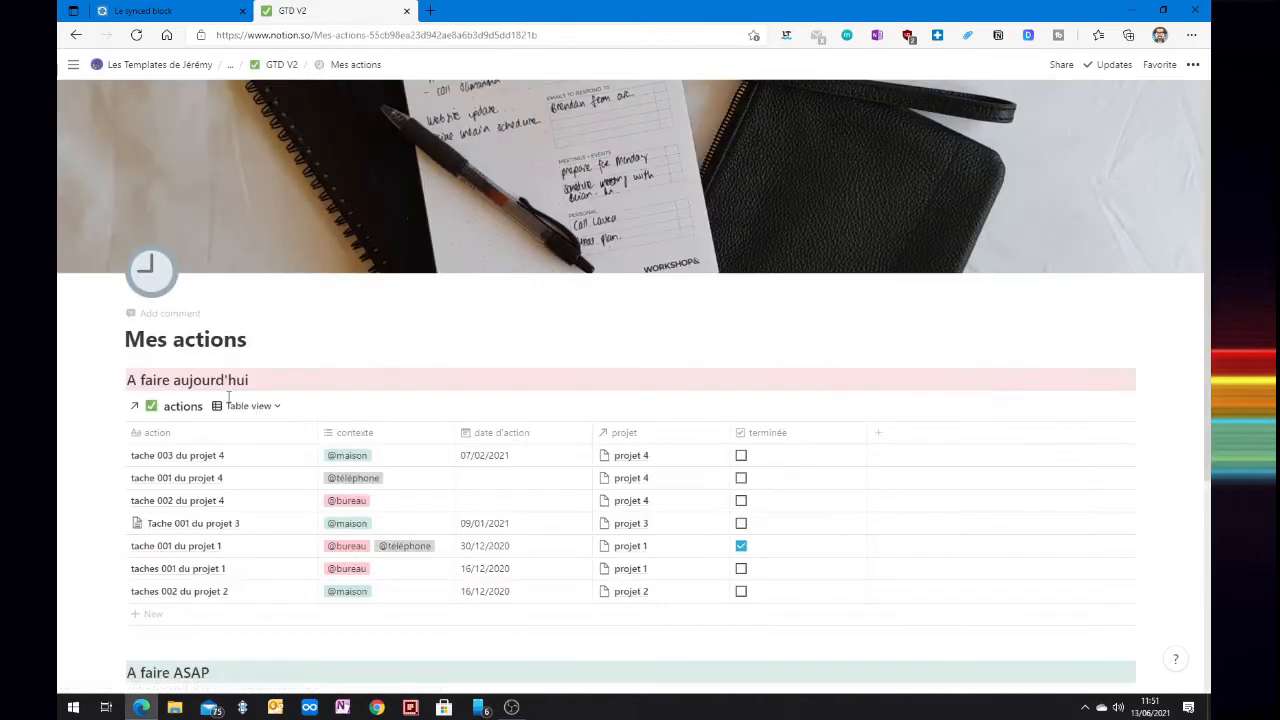
pyautogui.scroll(-3, 237, 574)
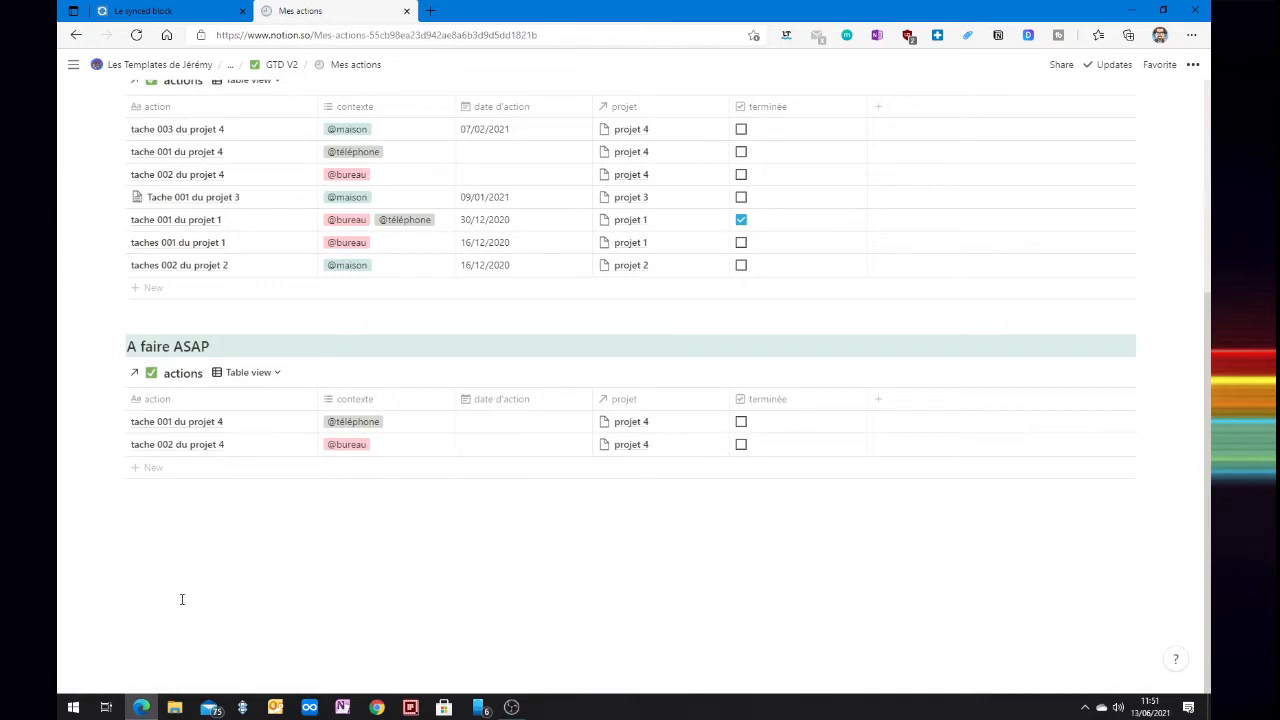
pyautogui.scroll(3, 182, 599)
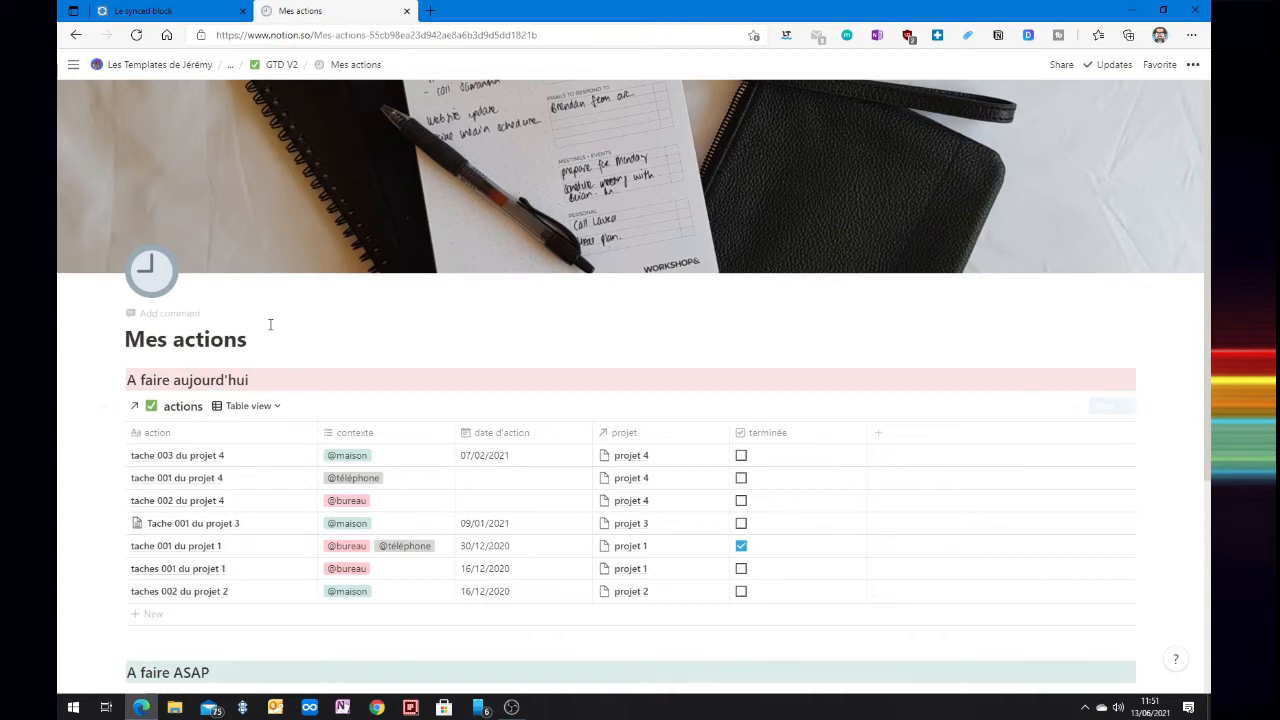
pyautogui.hotkey('alt', 'Left')
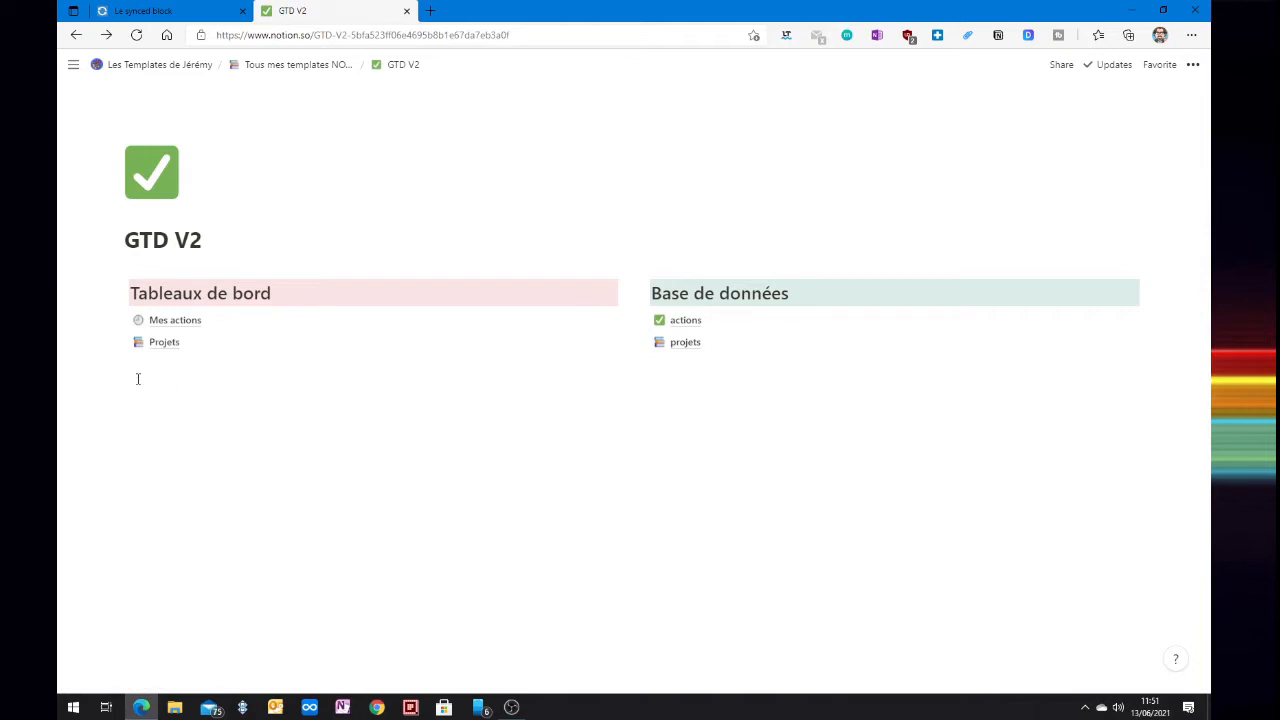
# Open the Mes actions page and insert a synced block directly beneath its title
pyautogui.click(180, 322)
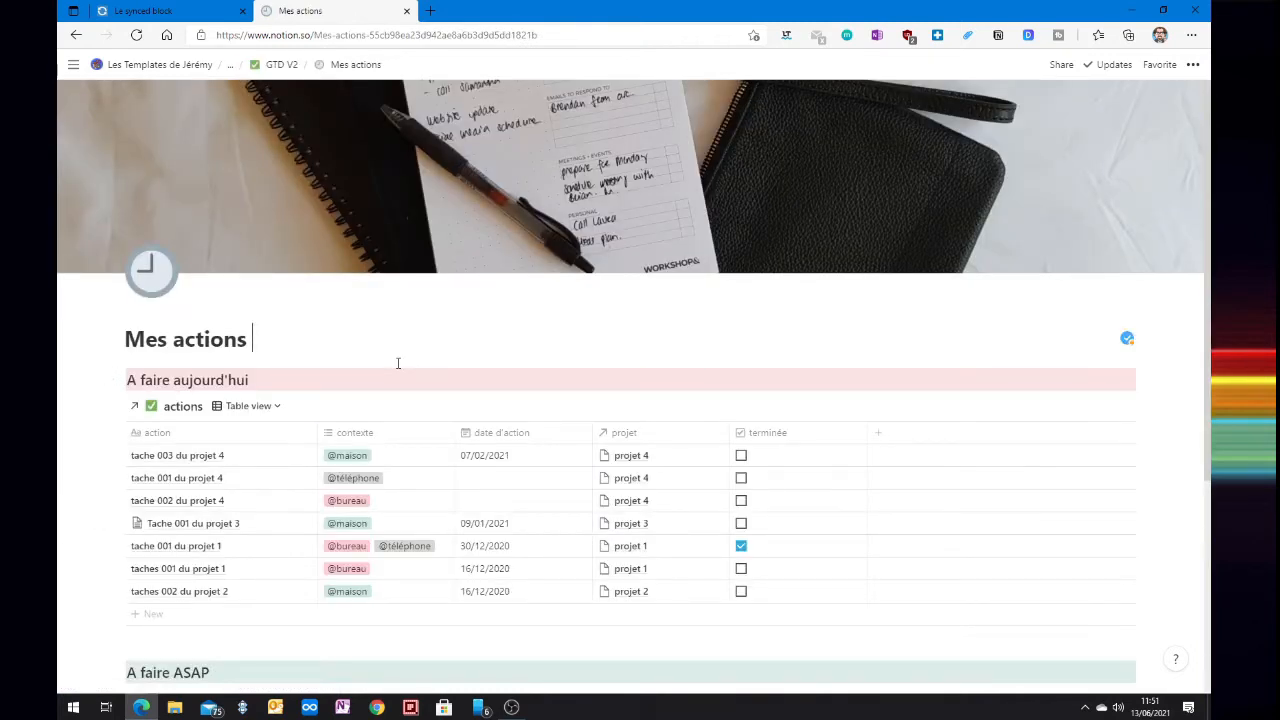
pyautogui.press('Return')
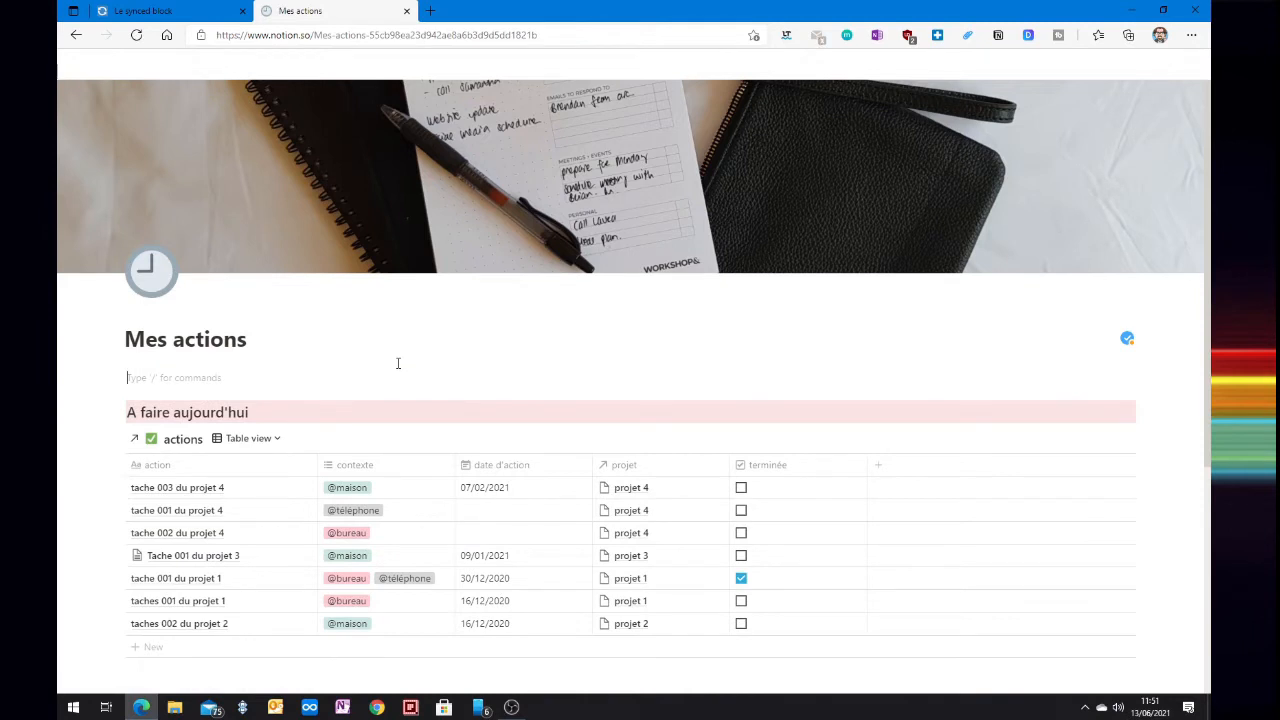
pyautogui.write('/')
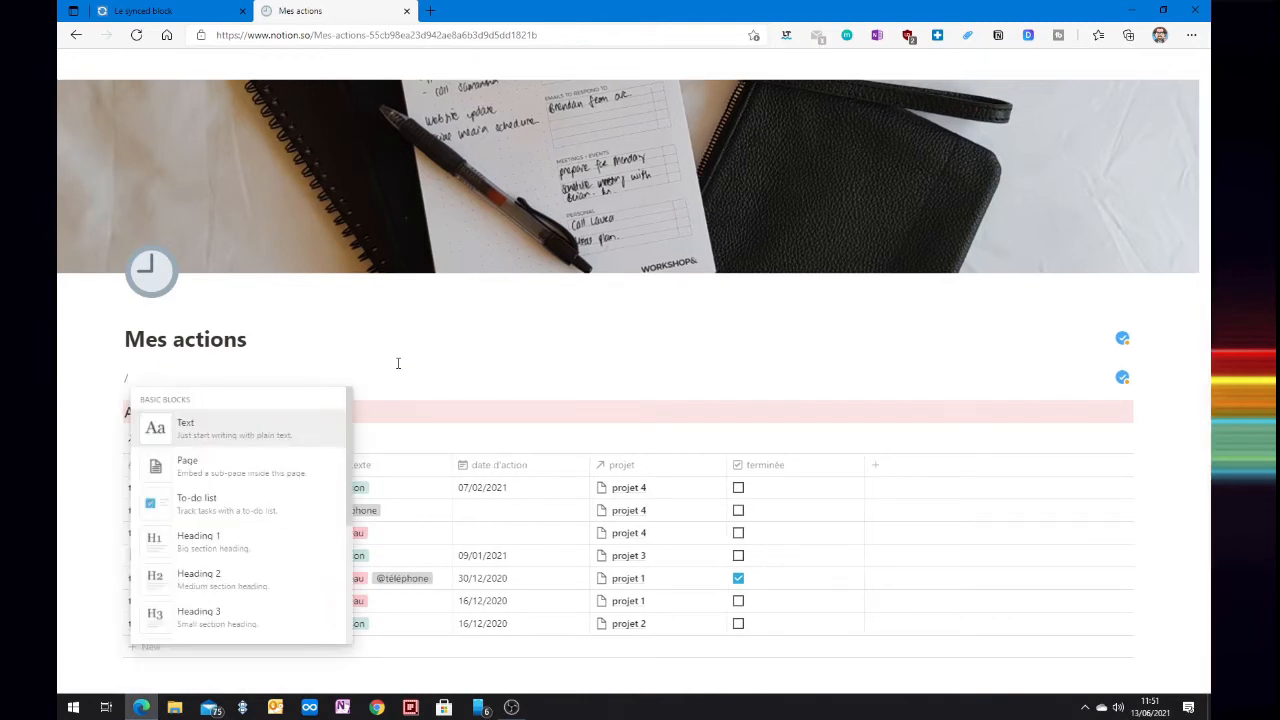
pyautogui.write('sync')
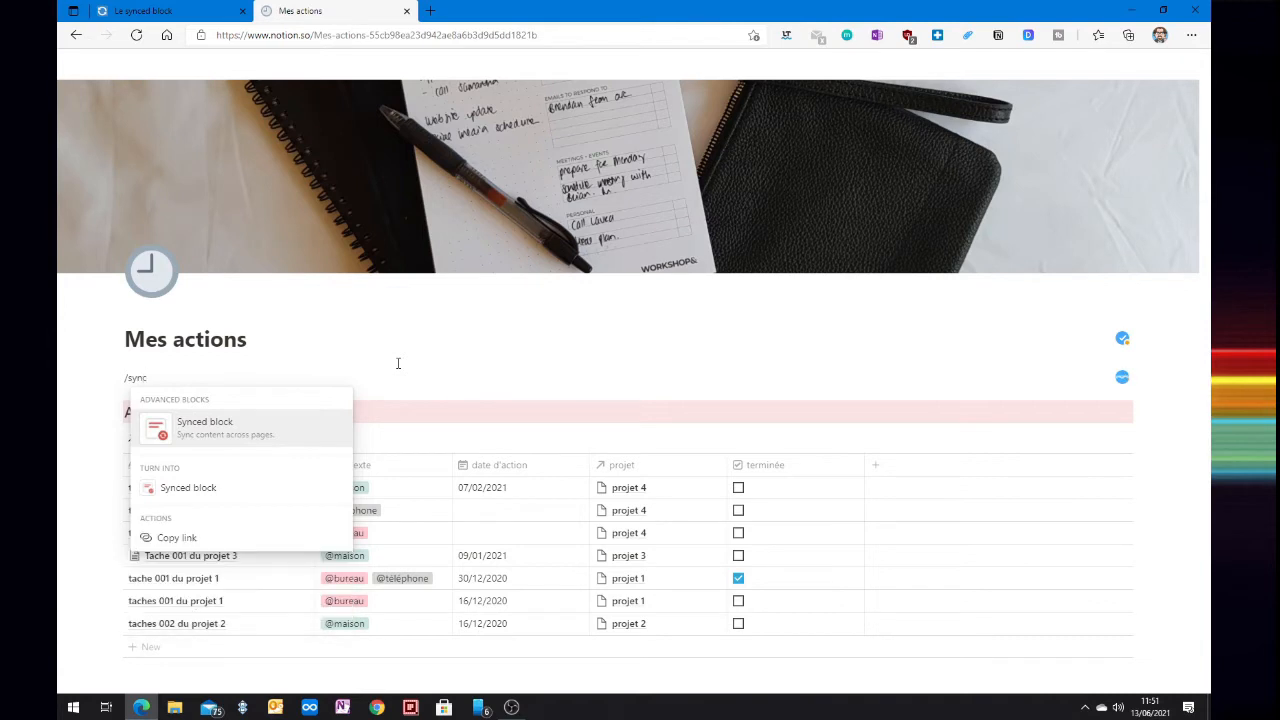
pyautogui.press('Return')
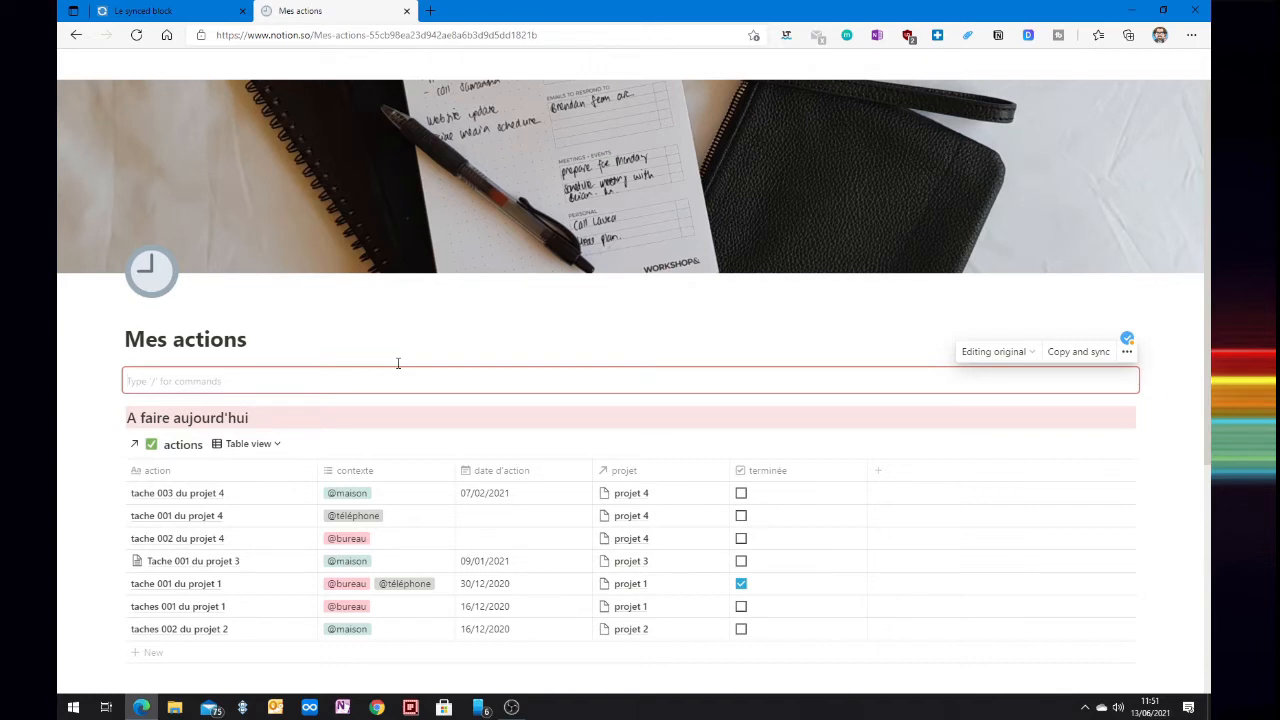
# Enter the navigation text "Mes actions | Les projets" in the synced block
pyautogui.write('Mes action')
pyautogui.write('|')
pyautogui.write('s')
pyautogui.press('Right')
pyautogui.press('Right')
pyautogui.write('Les projets')
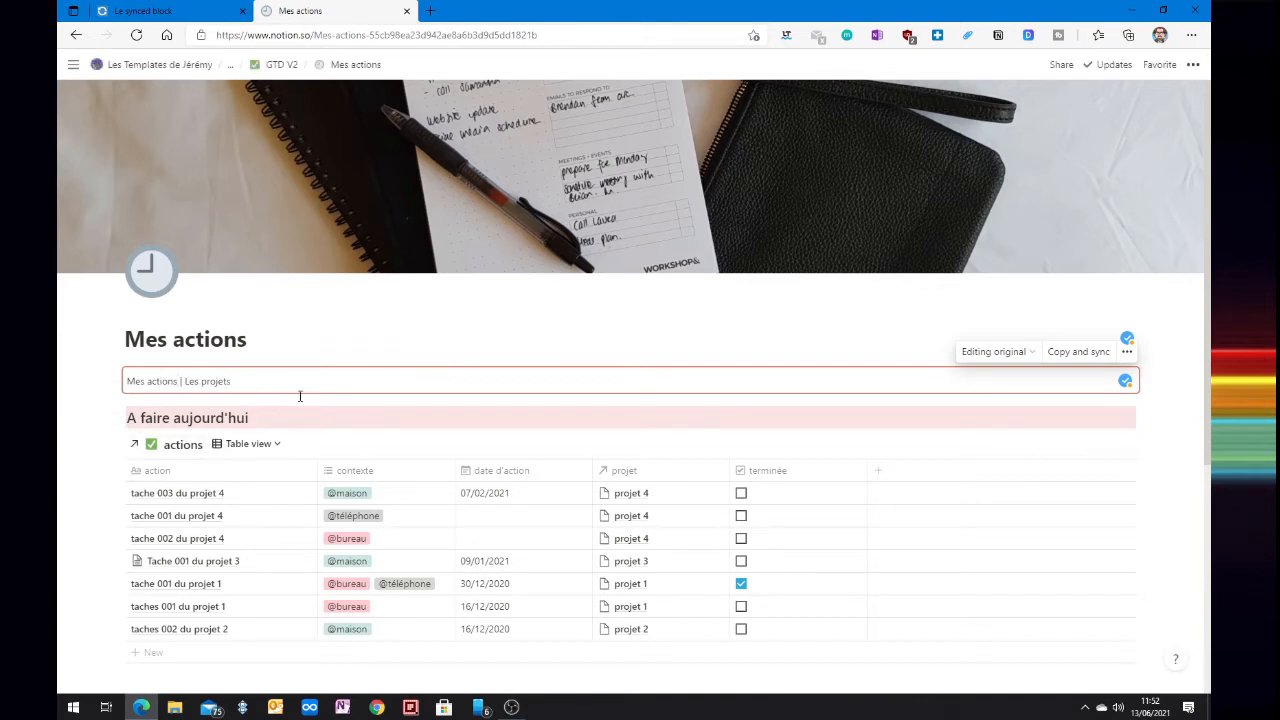
# Link the words "Mes actions" in the synced block to the Mes actions page of GTD V2
pyautogui.hotkey('shift', 'Left')
pyautogui.hotkey('shift', 'Left')
pyautogui.hotkey('shift', 'Left')
pyautogui.hotkey('shift', 'Left')
pyautogui.hotkey('shift', 'Left')
pyautogui.hotkey('shift', 'Left')
pyautogui.hotkey('shift', 'Left')
pyautogui.hotkey('shift', 'Left')
pyautogui.hotkey('shift', 'Left')
pyautogui.hotkey('shift', 'Left')
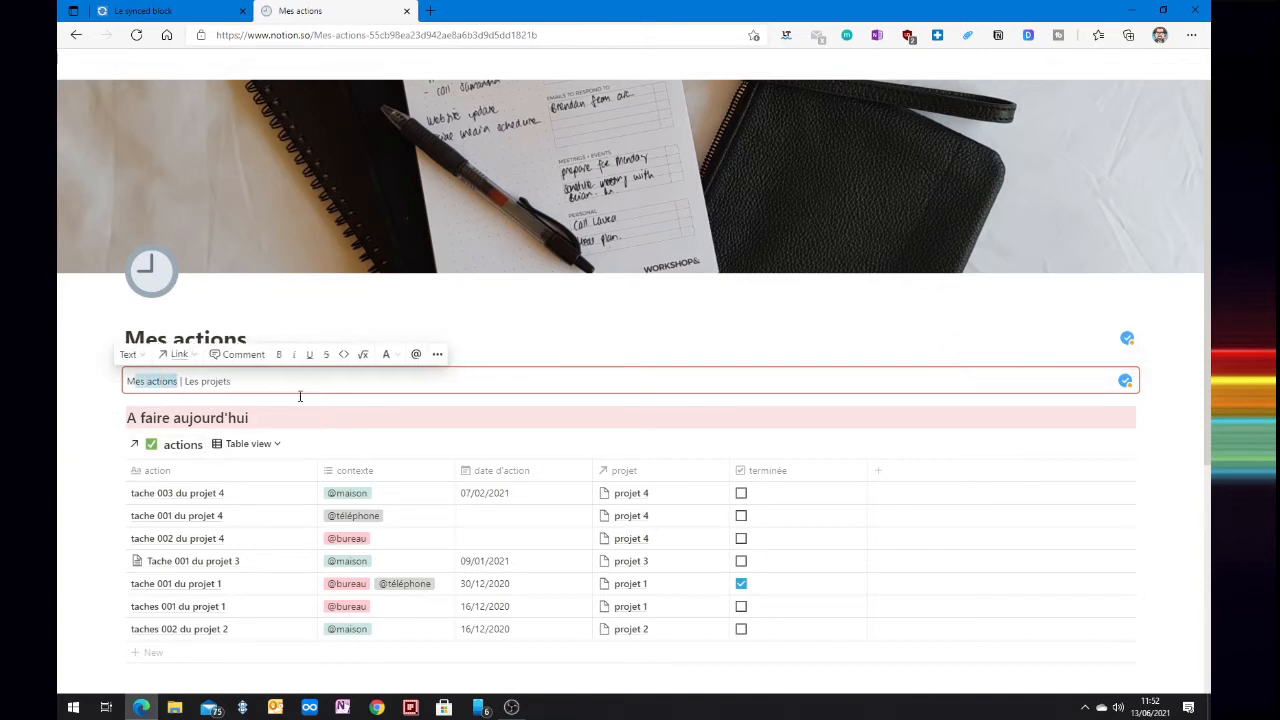
pyautogui.hotkey('shift', 'Left')
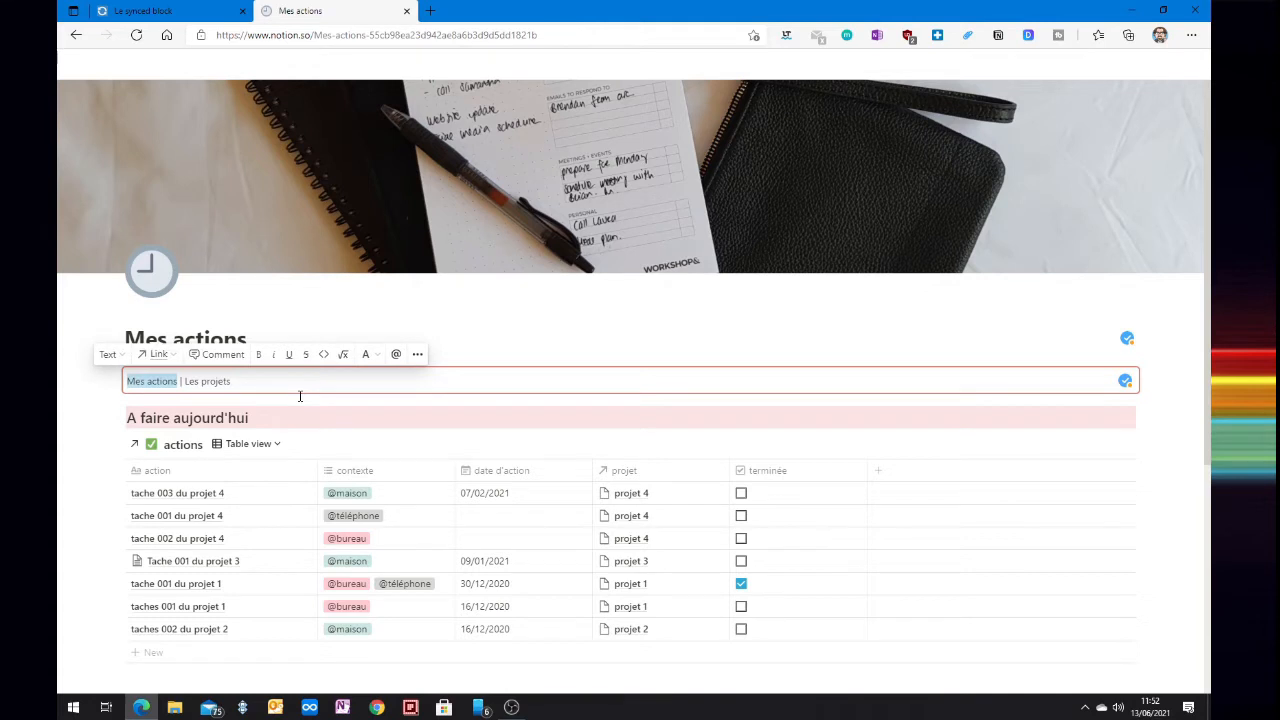
pyautogui.click(160, 356)
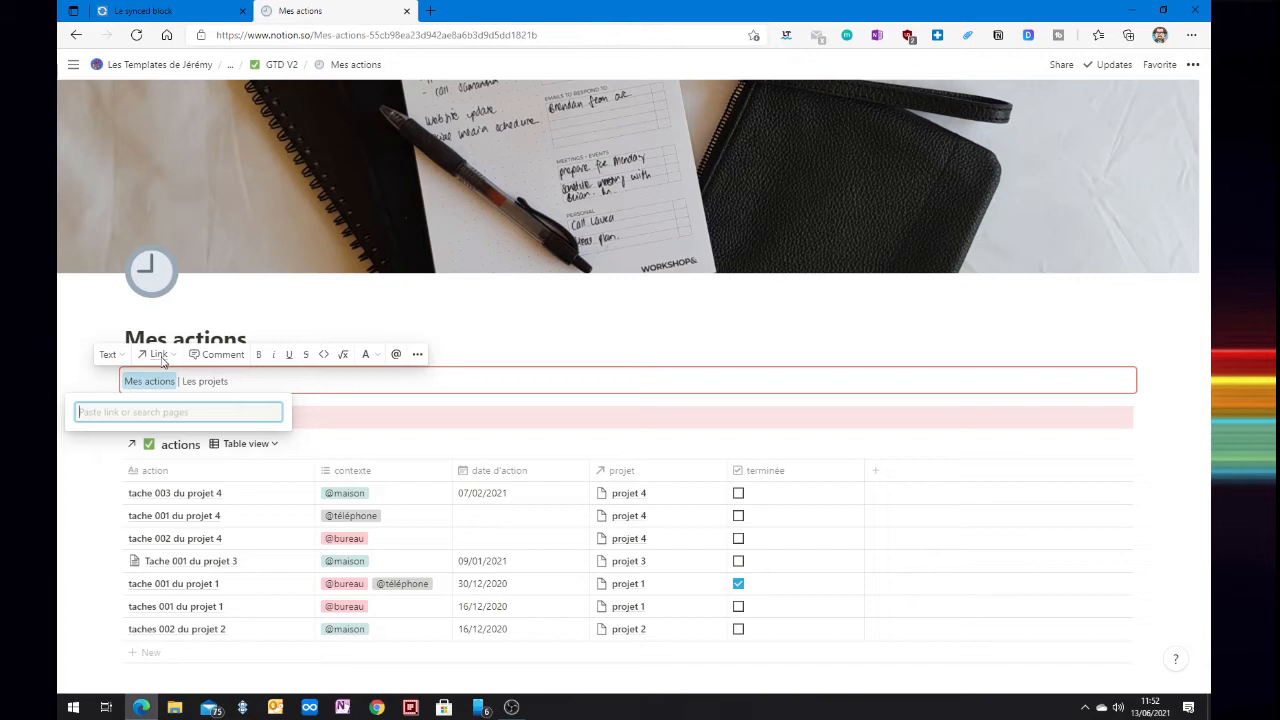
pyautogui.write('nnnn')
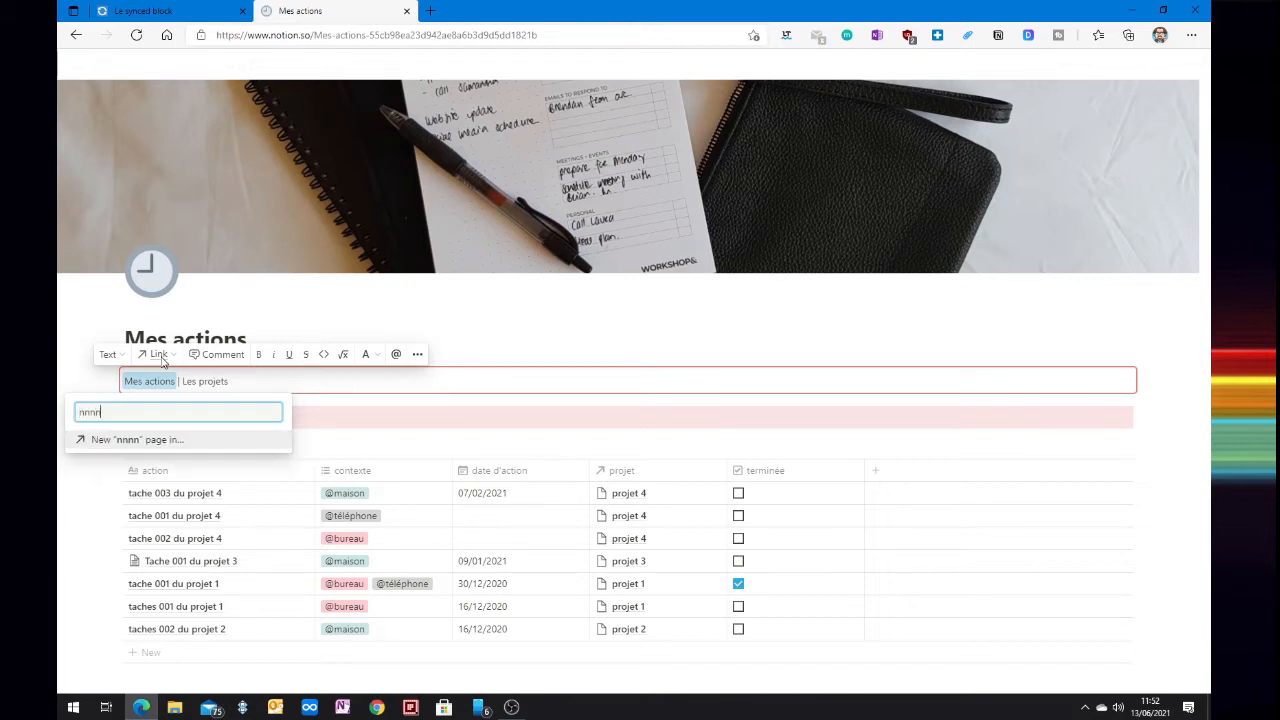
pyautogui.press('BackSpace')
pyautogui.press('BackSpace')
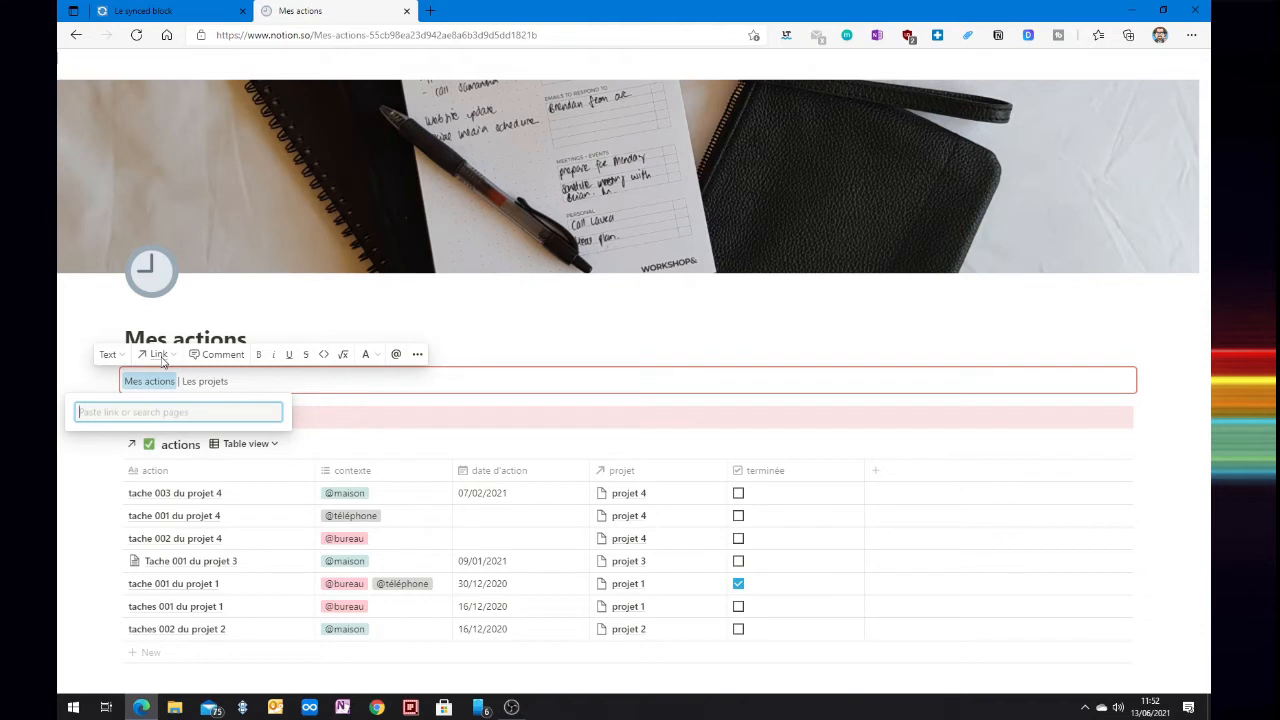
pyautogui.write('mes action')
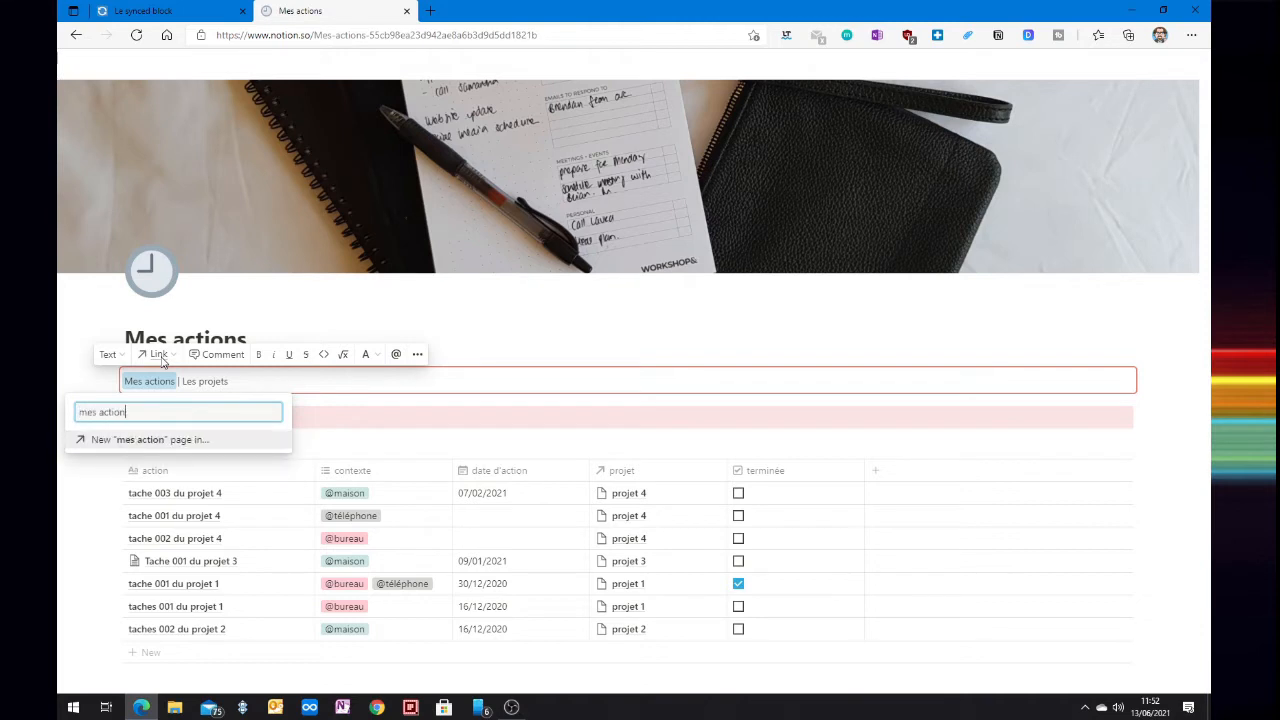
pyautogui.write('s')
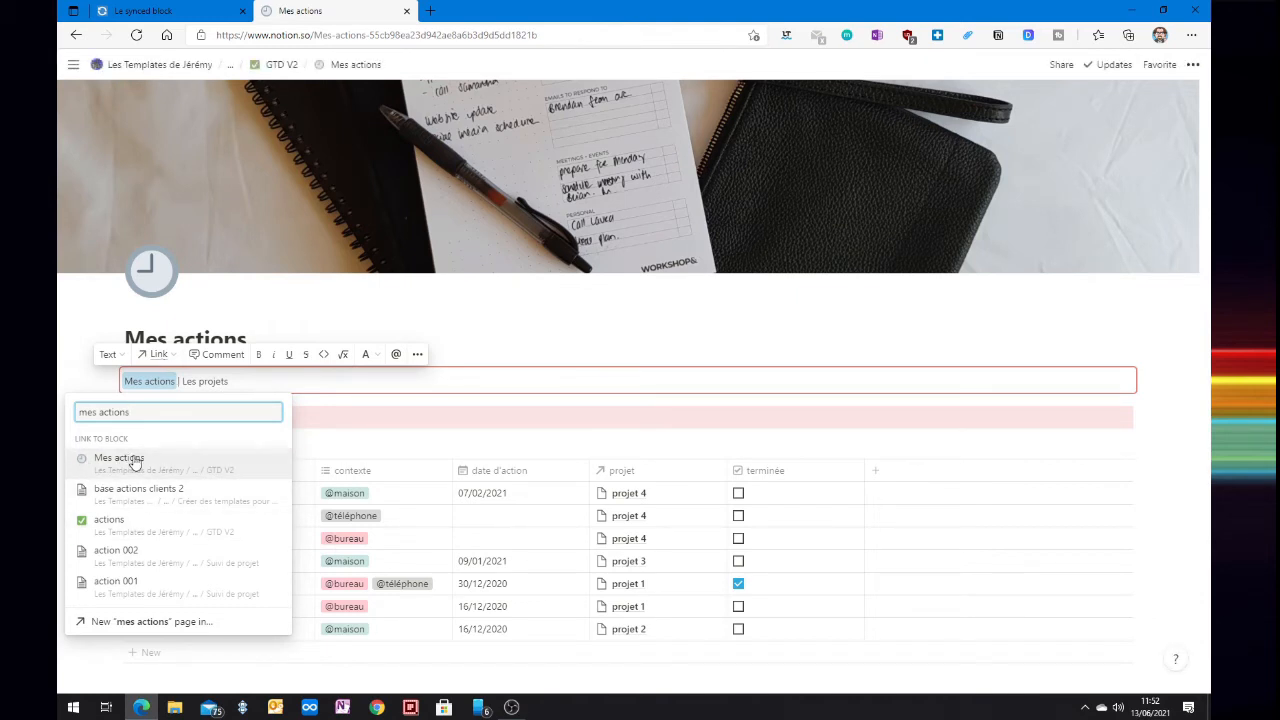
pyautogui.click(101, 470)
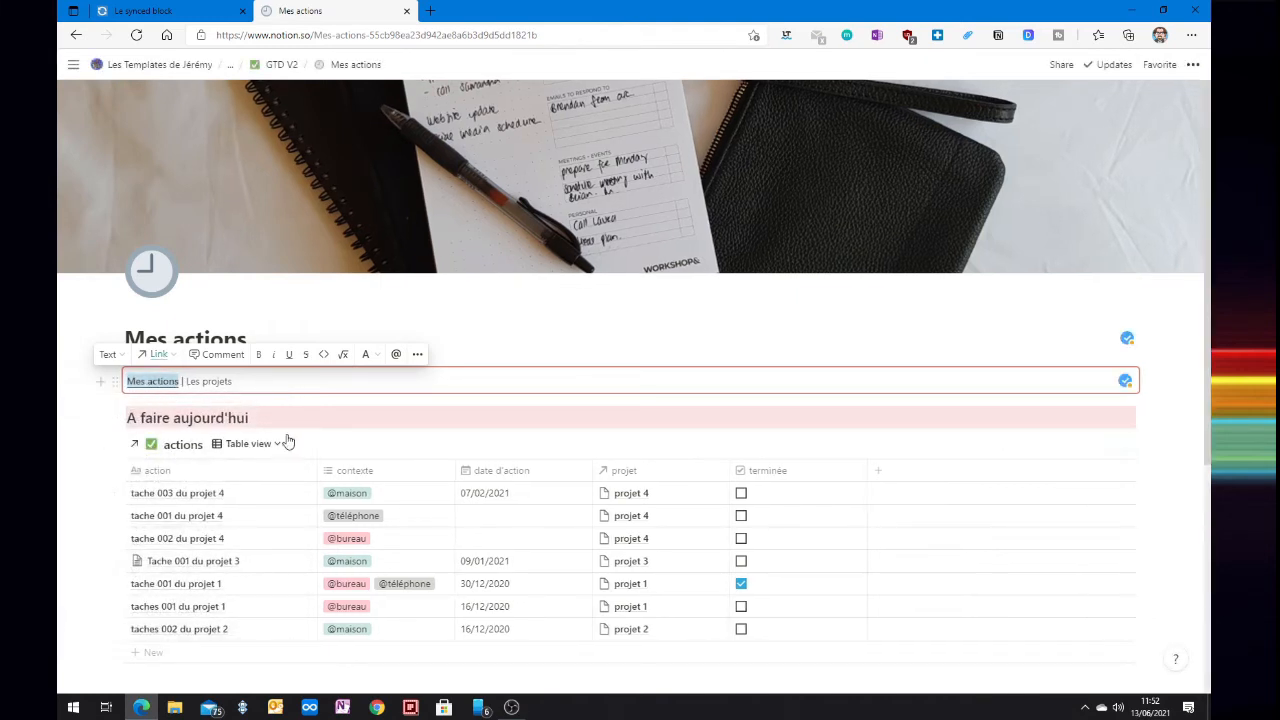
# Link the words "Les projets" in the synced block to the Projets dashboard page of GTD V2
pyautogui.click(306, 385)
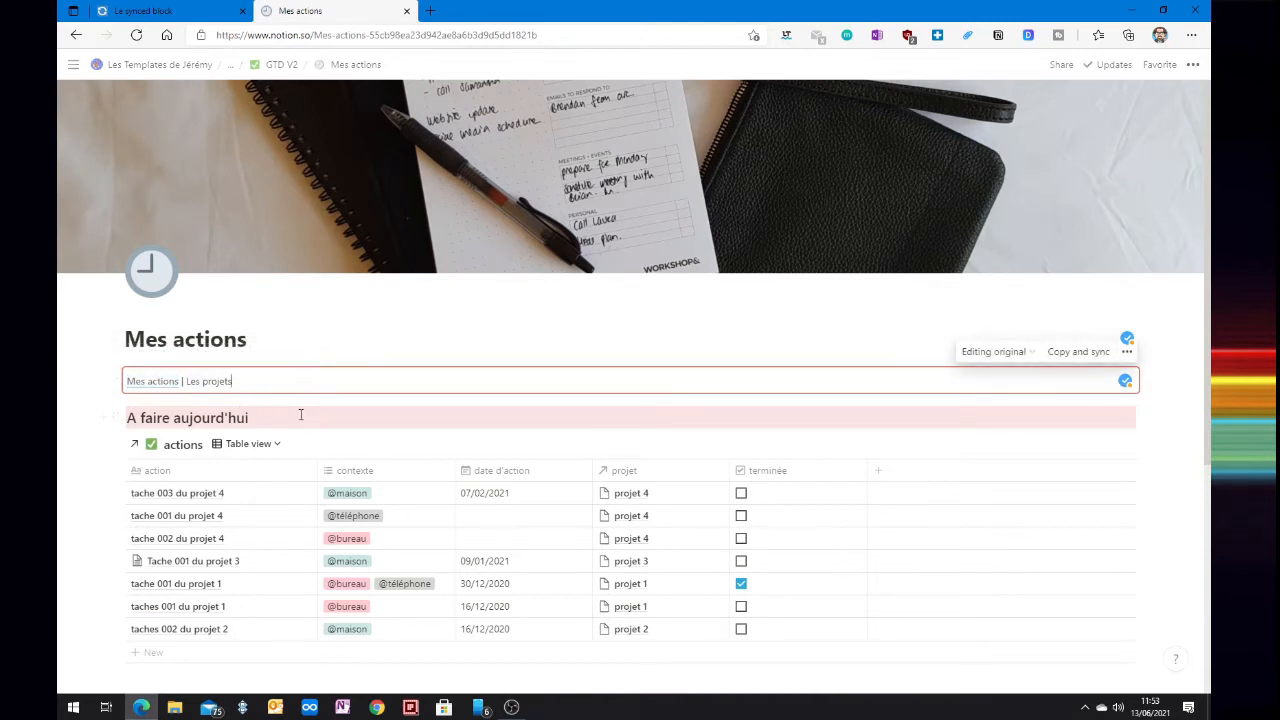
pyautogui.hotkey('shift', 'Left')
pyautogui.hotkey('shift', 'Left')
pyautogui.hotkey('shift', 'Left')
pyautogui.hotkey('shift', 'Left')
pyautogui.hotkey('shift', 'Left')
pyautogui.hotkey('shift', 'Left')
pyautogui.hotkey('shift', 'Left')
pyautogui.hotkey('shift', 'Left')
pyautogui.hotkey('shift', 'Left')
pyautogui.hotkey('shift', 'Left')
pyautogui.hotkey('shift', 'Left')
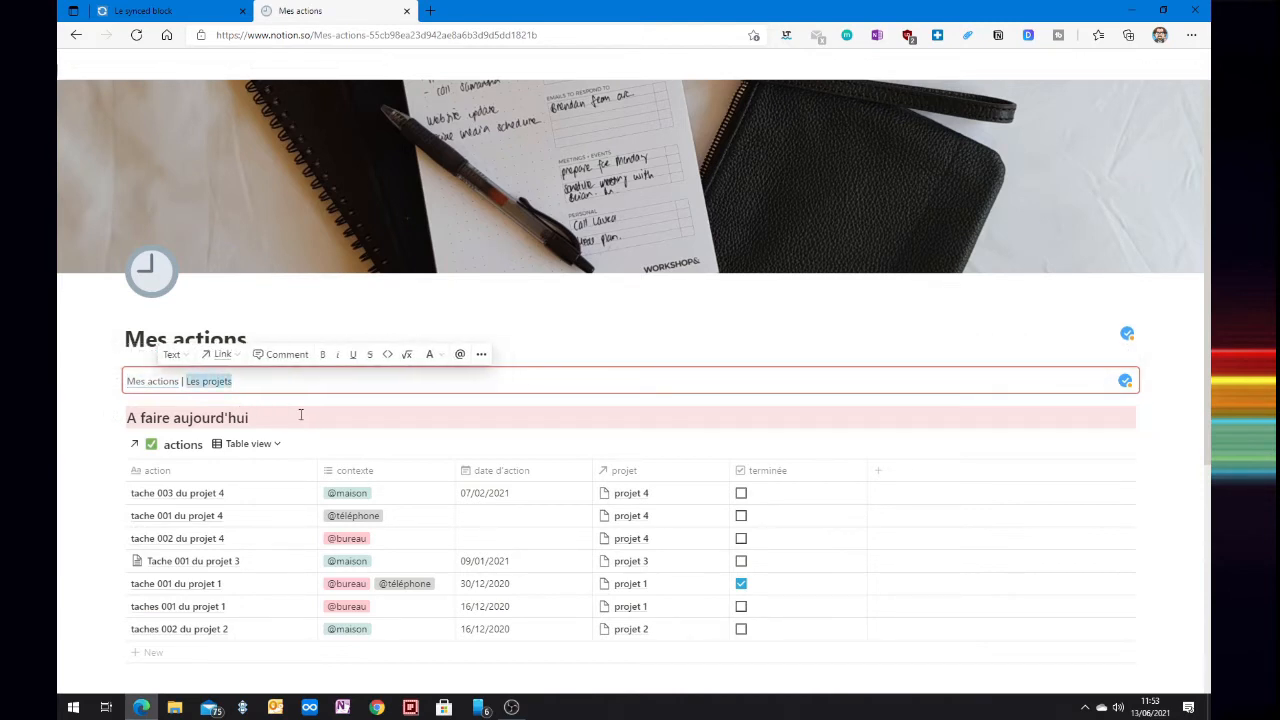
pyautogui.click(233, 356)
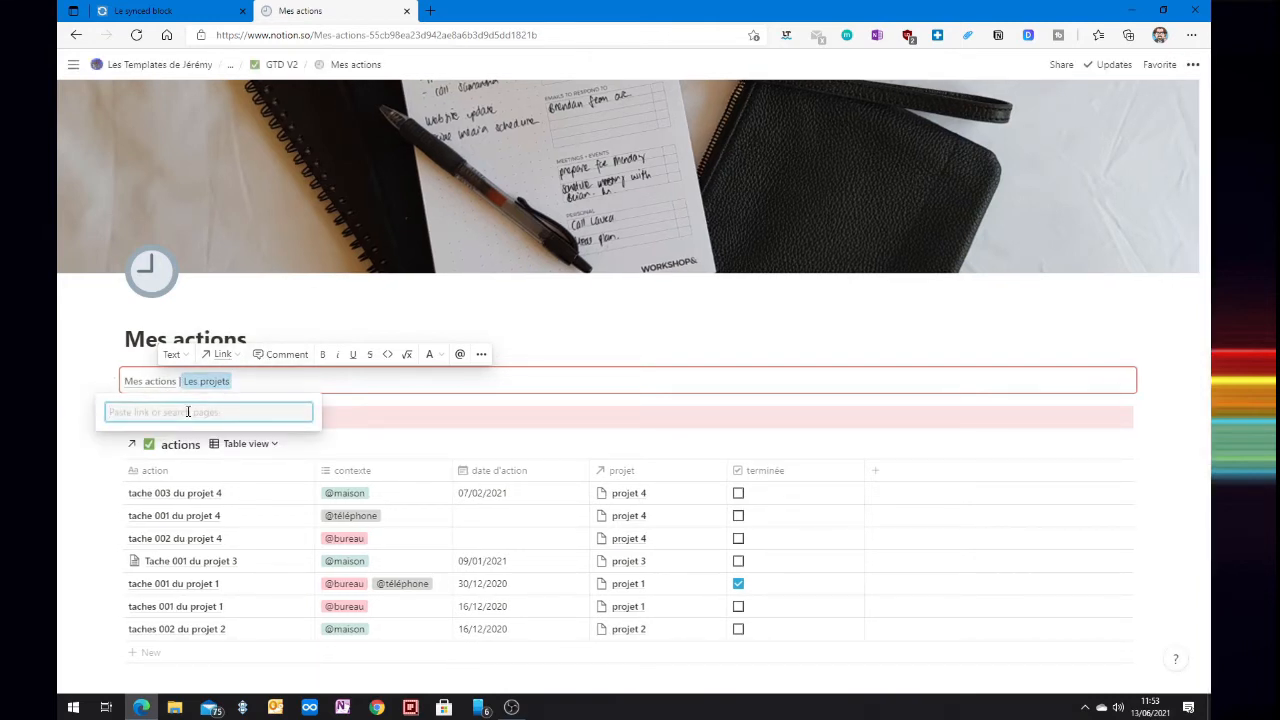
pyautogui.write('projets')
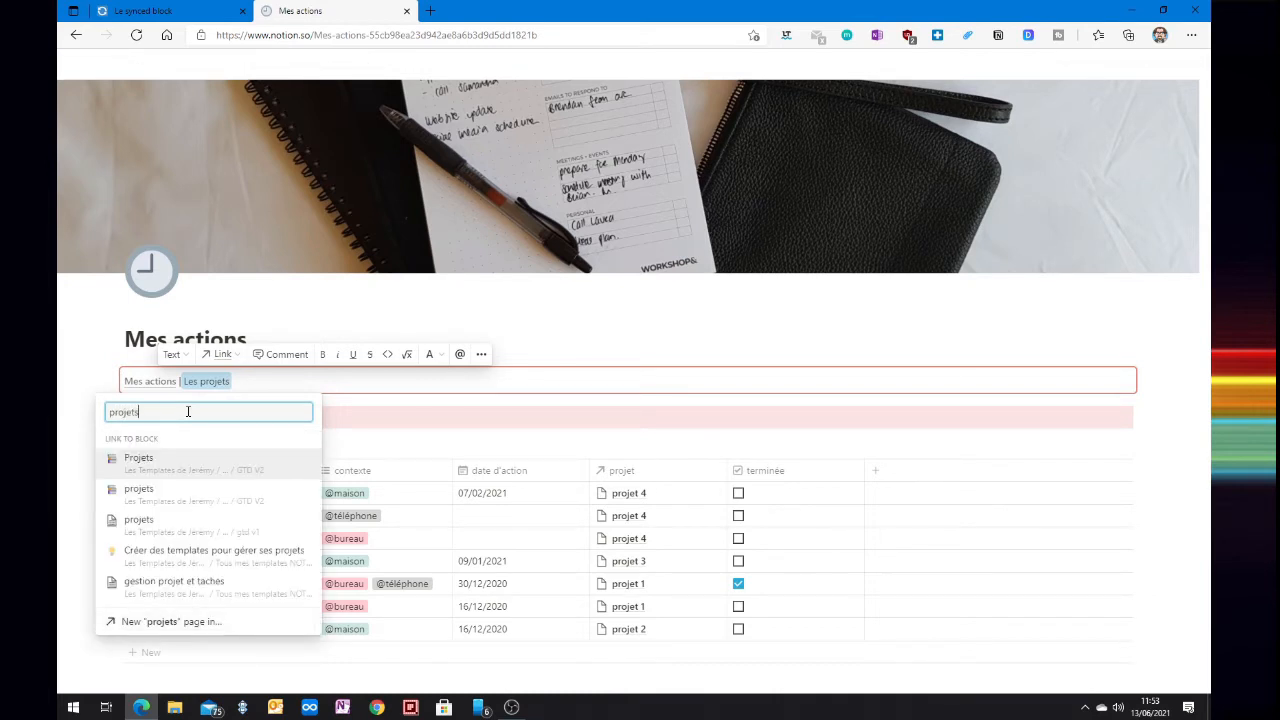
pyautogui.click(155, 474)
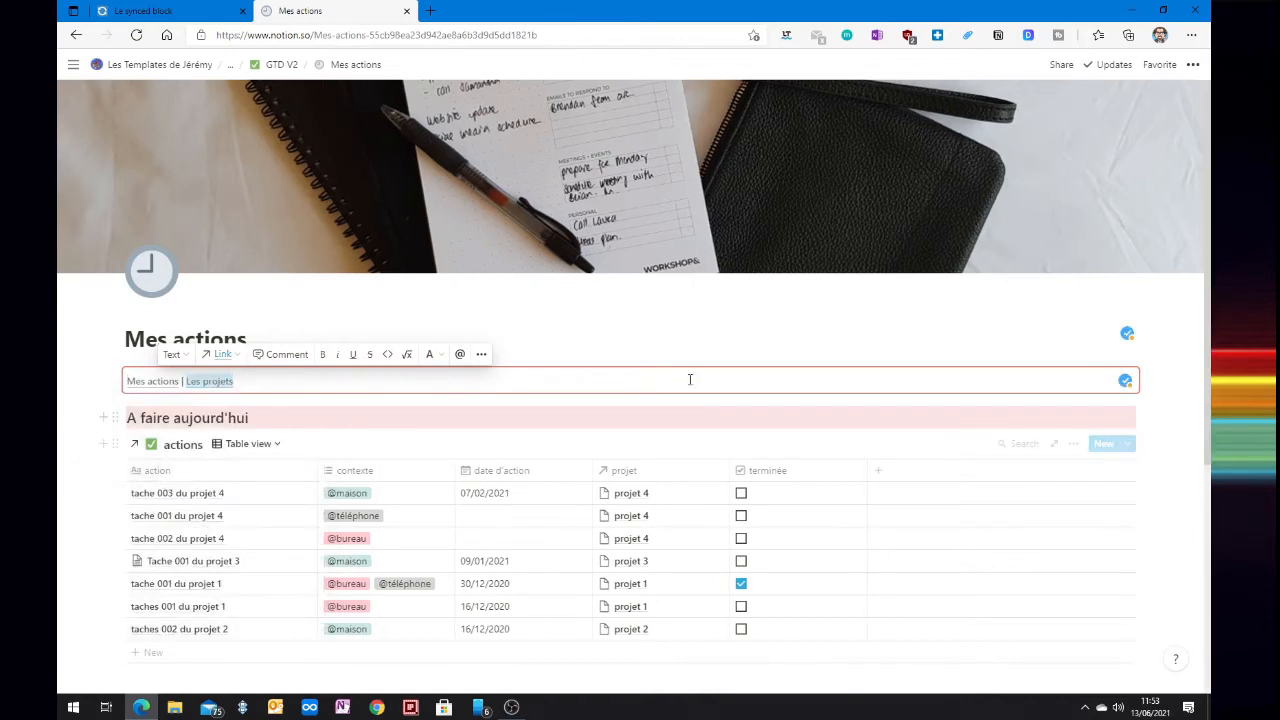
pyautogui.click(683, 328)
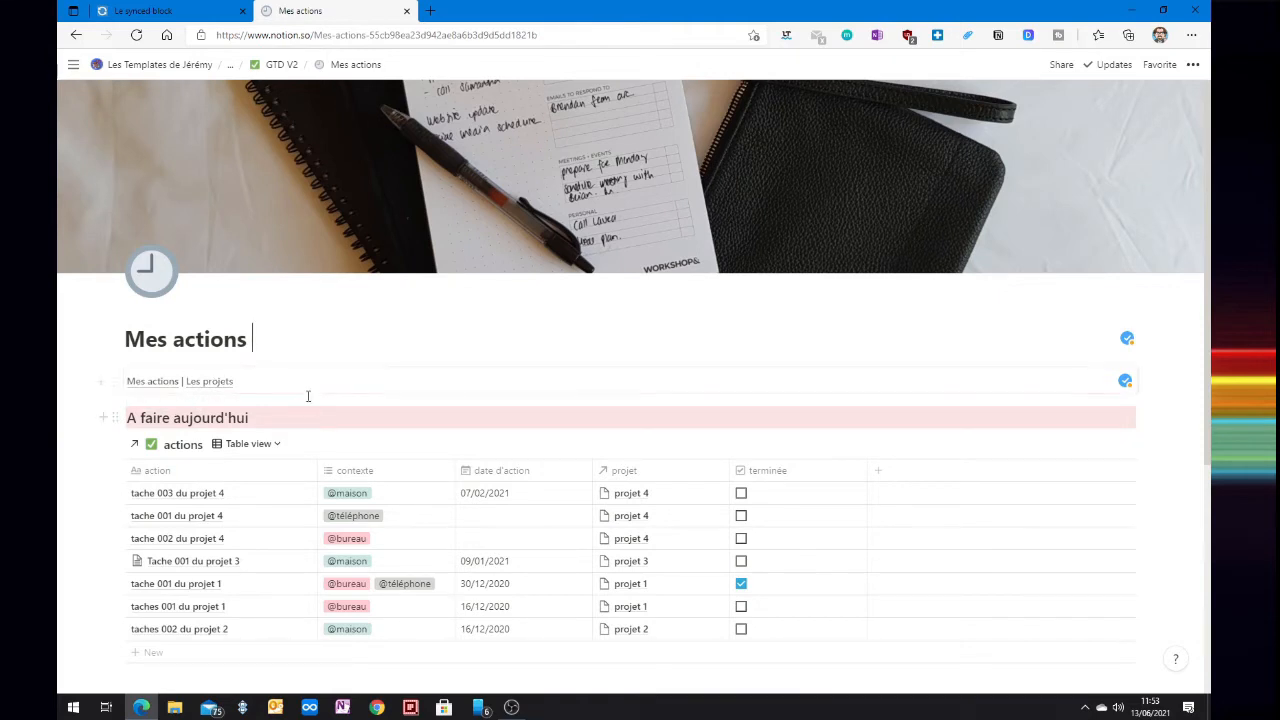
# Copy the navigation block for syncing and paste it beneath the title of the Projets page
pyautogui.click(278, 386)
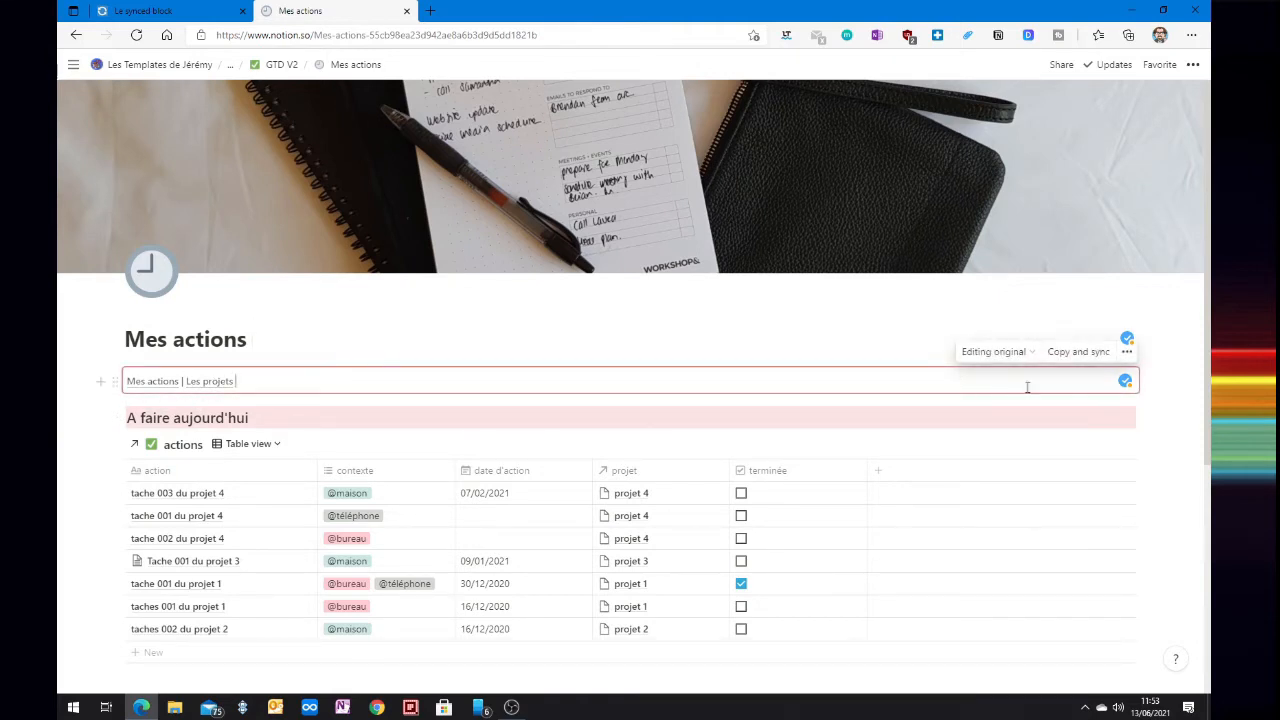
pyautogui.click(1079, 357)
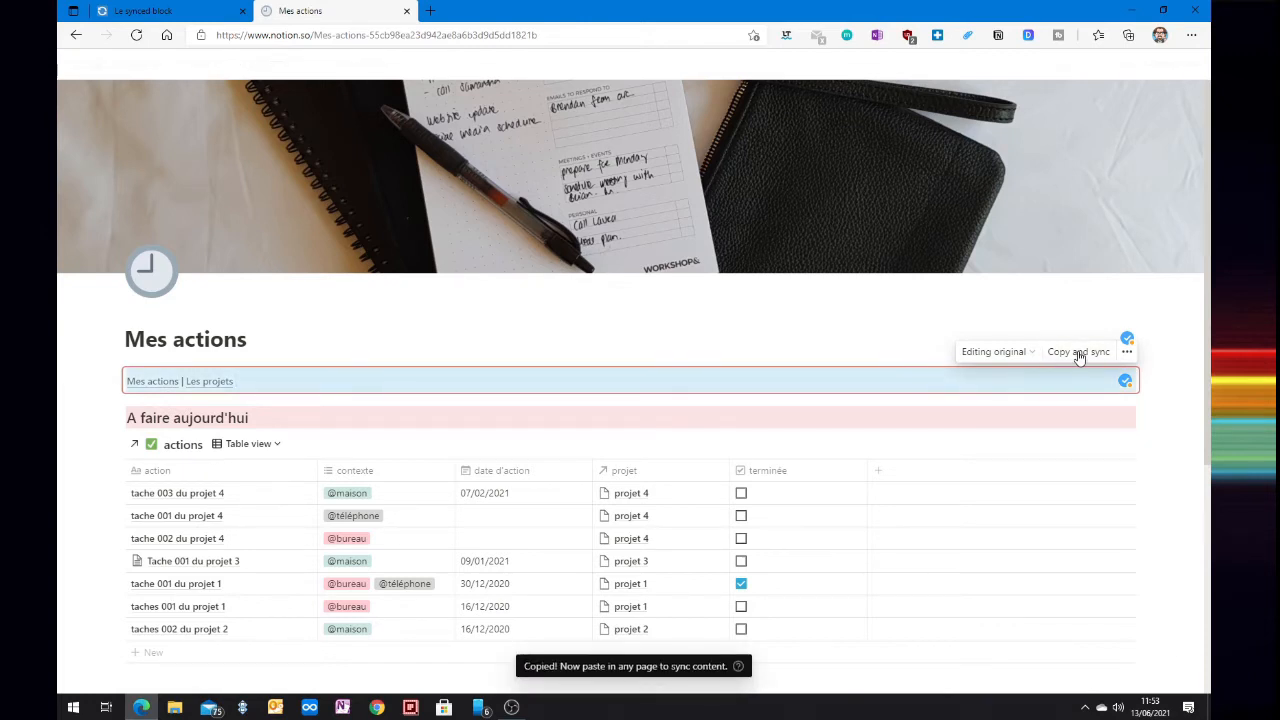
pyautogui.click(218, 387)
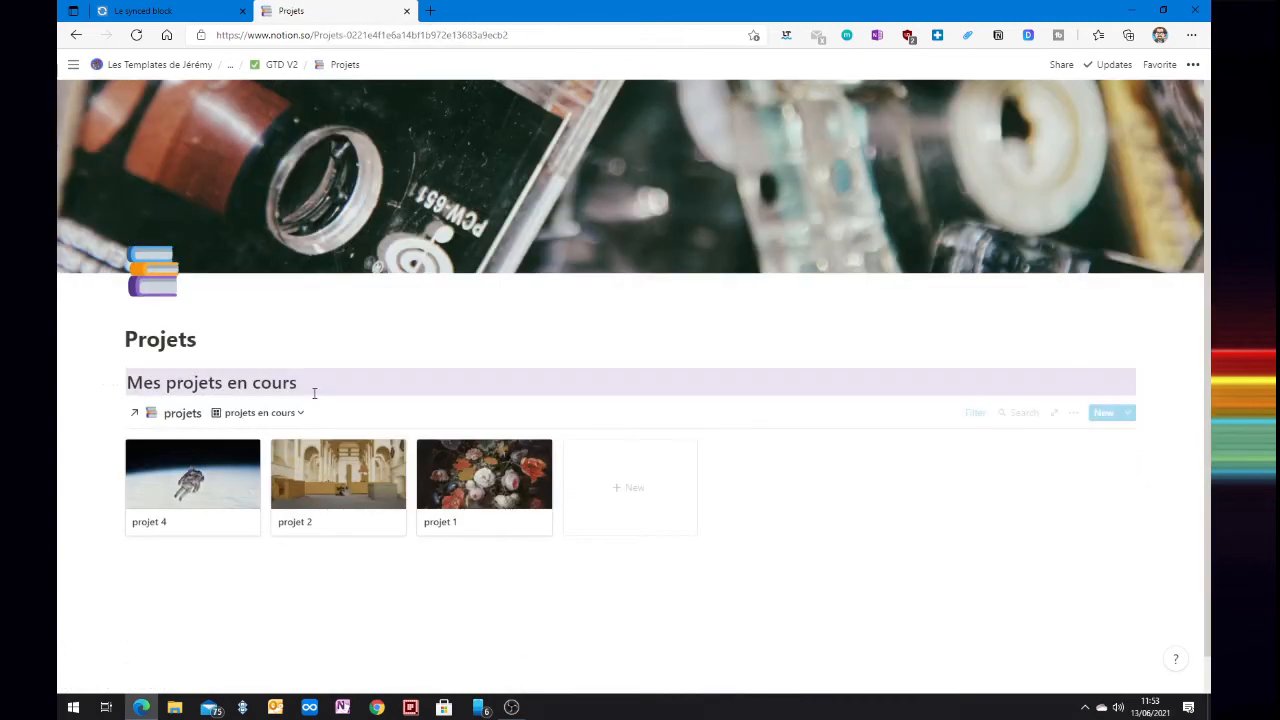
pyautogui.click(235, 338)
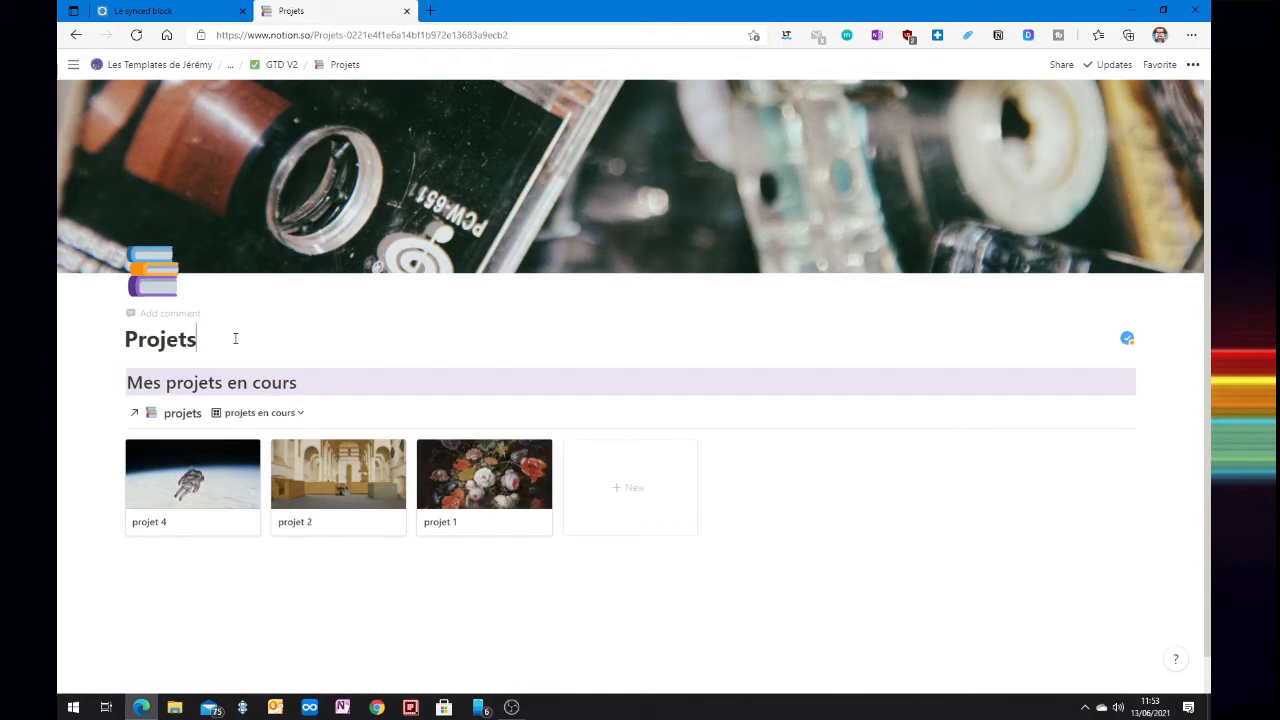
pyautogui.press('Return')
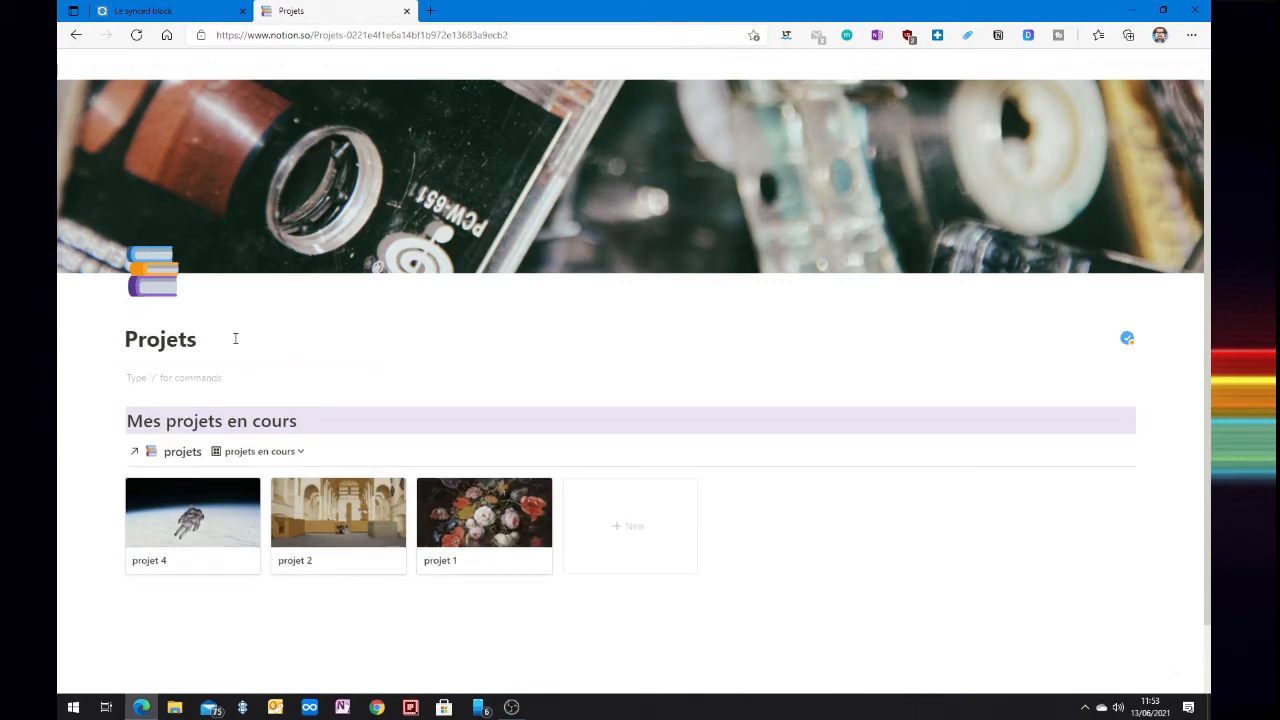
pyautogui.hotkey('ctrl', 'v')
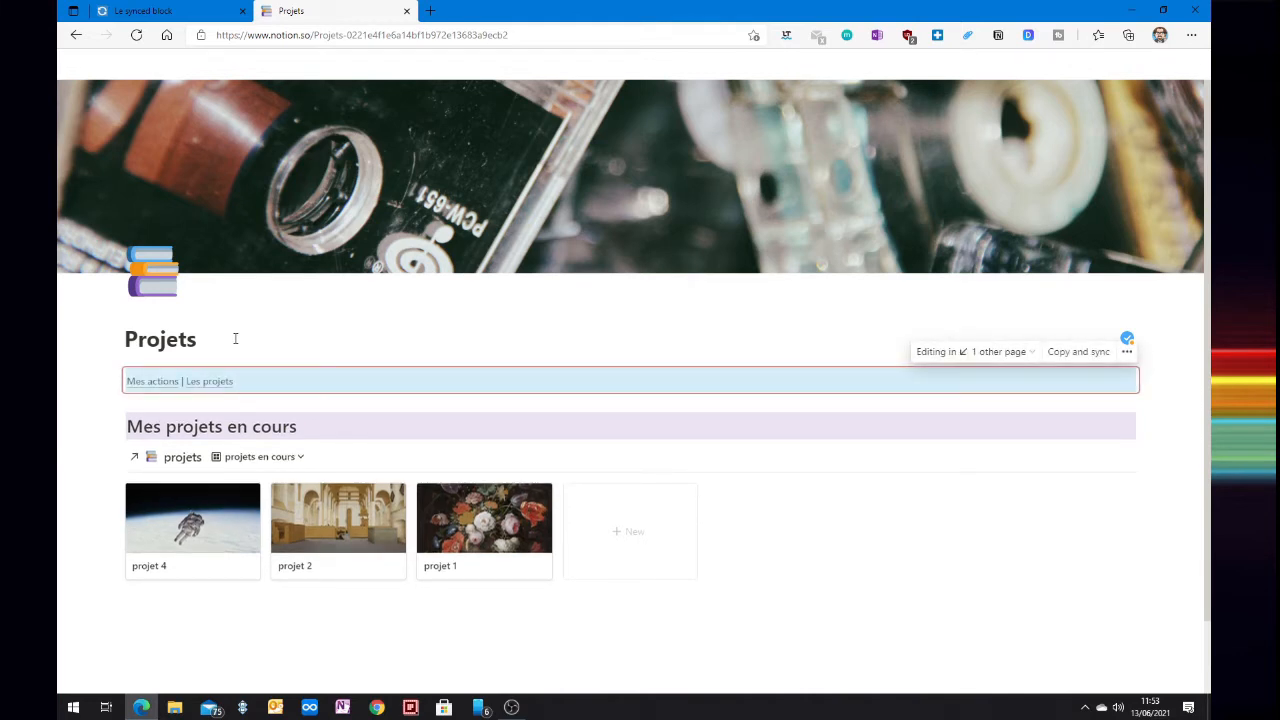
# Test the pasted navigation block by following its Mes actions link
pyautogui.click(849, 603)
pyautogui.click(152, 381)
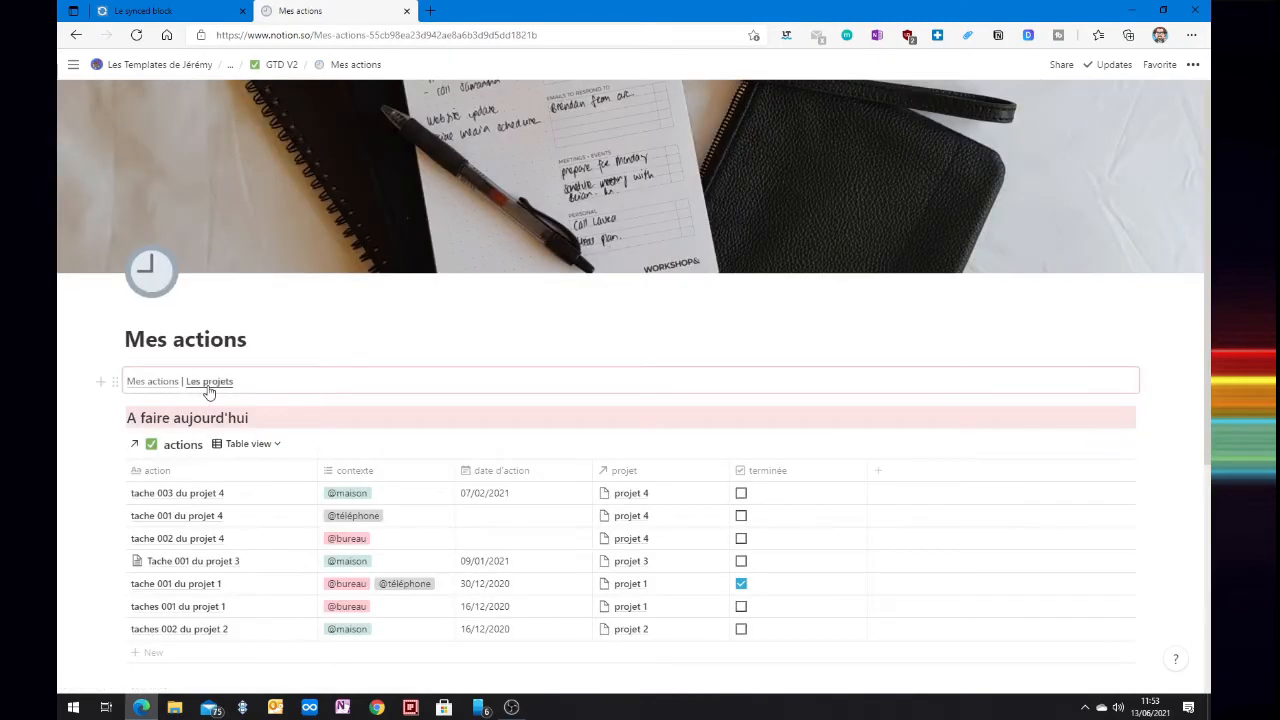
# Test the navigation block on the Mes actions page by following its Les projets link
pyautogui.click(219, 382)
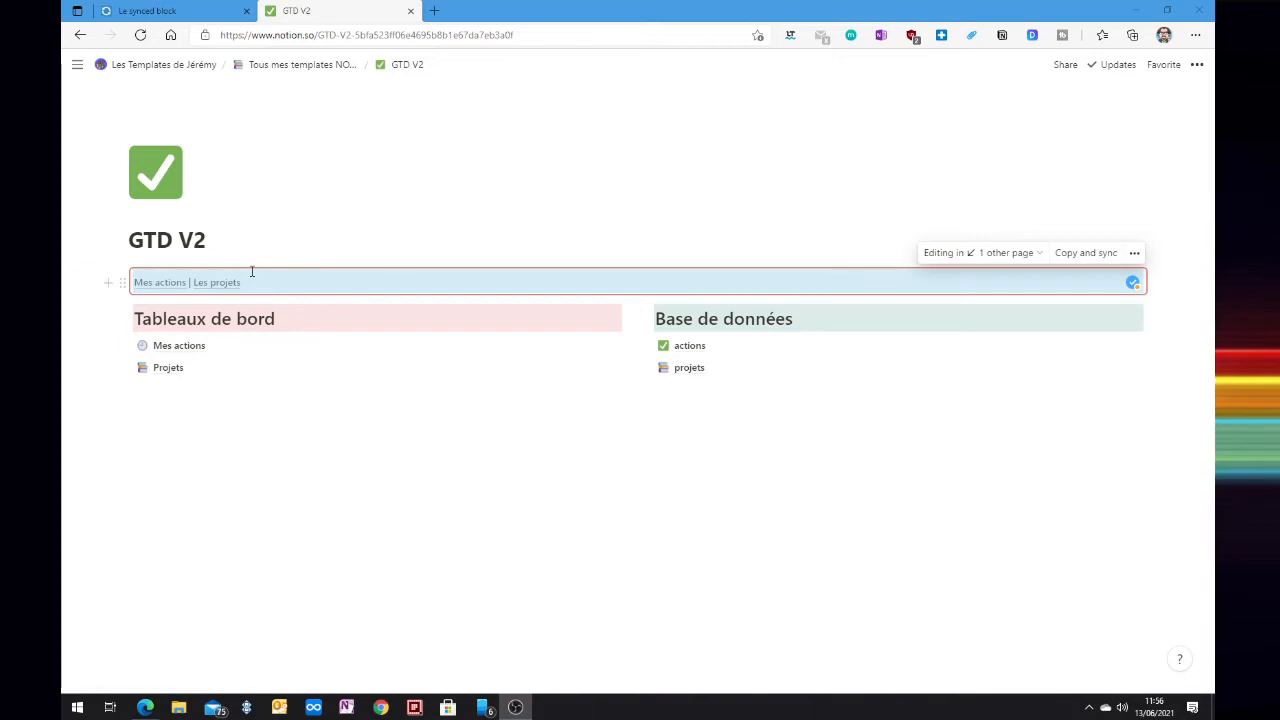
# Append "| gtd racine" to the navigation block on the GTD V2 page and link the words "gtd racine" to GTD V2
pyautogui.click(268, 284)
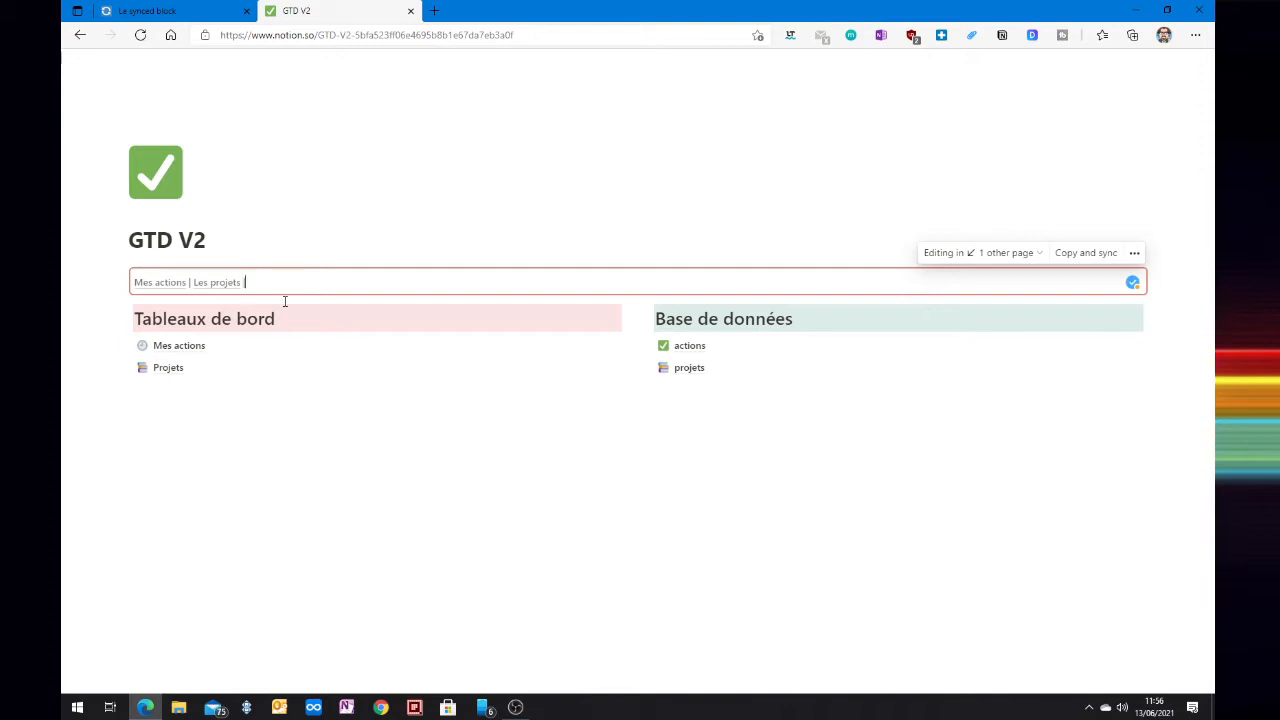
pyautogui.write('| gtd racine')
pyautogui.hotkey('shift', 'Left')
pyautogui.hotkey('shift', 'Left')
pyautogui.hotkey('shift', 'Left')
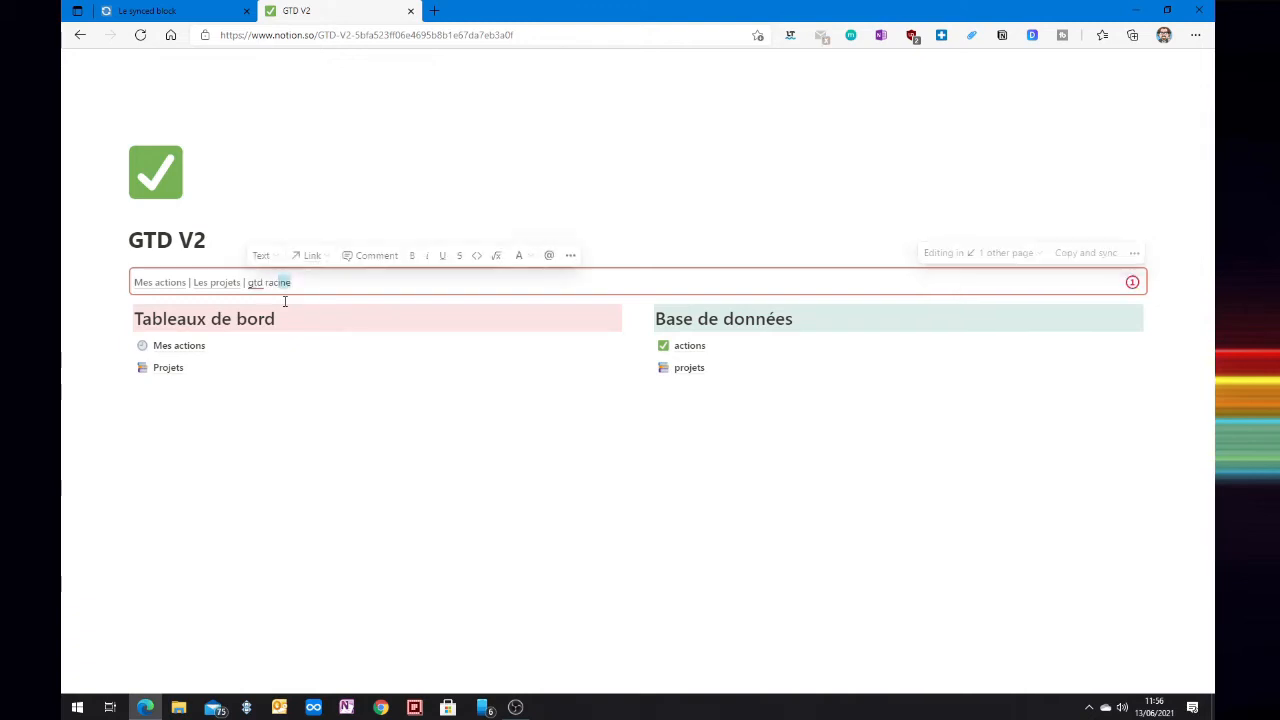
pyautogui.hotkey('shift', 'Left')
pyautogui.hotkey('shift', 'Left')
pyautogui.hotkey('shift', 'Left')
pyautogui.hotkey('shift', 'Left')
pyautogui.hotkey('shift', 'Left')
pyautogui.hotkey('shift', 'Left')
pyautogui.hotkey('shift', 'Left')
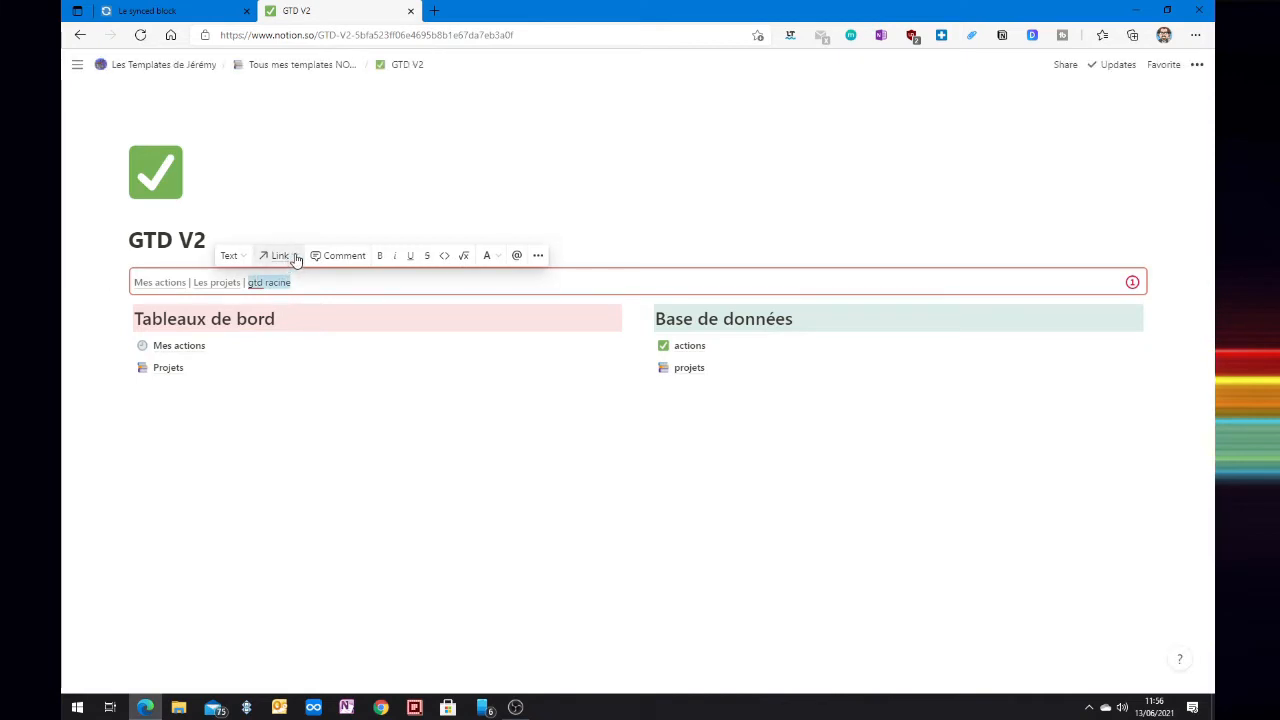
pyautogui.click(281, 256)
pyautogui.write('gtd')
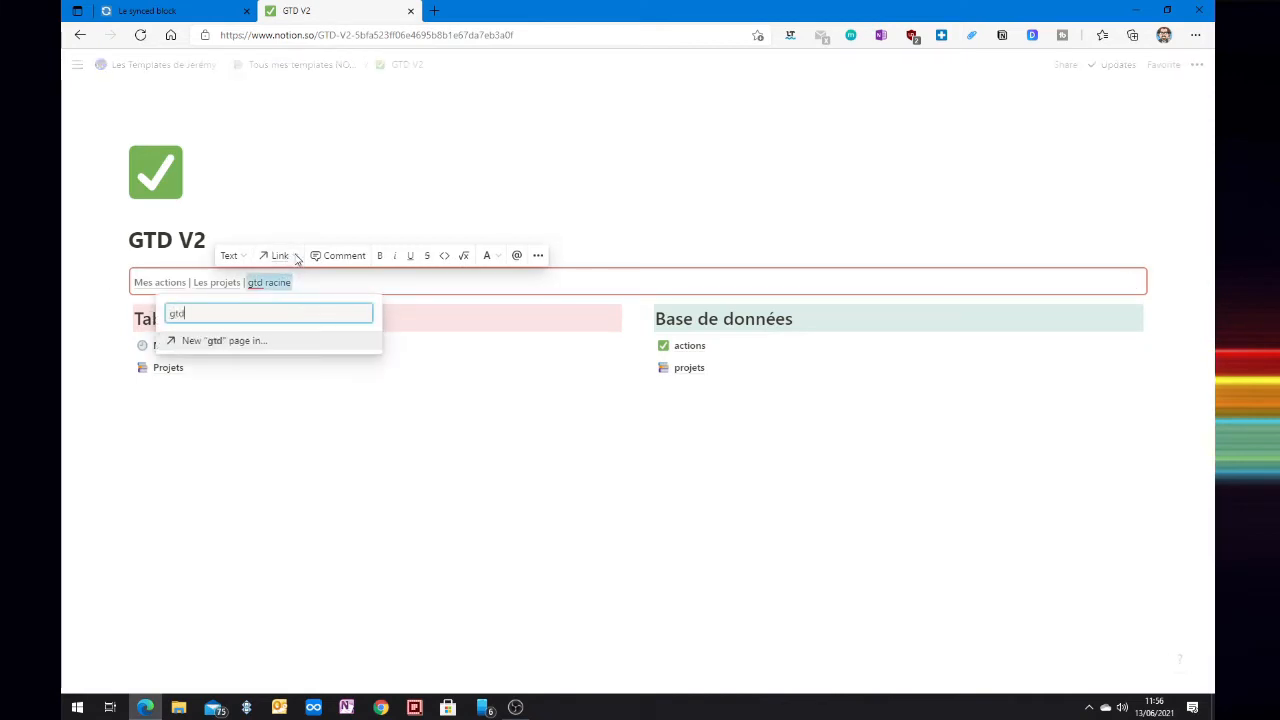
pyautogui.write(' v2')
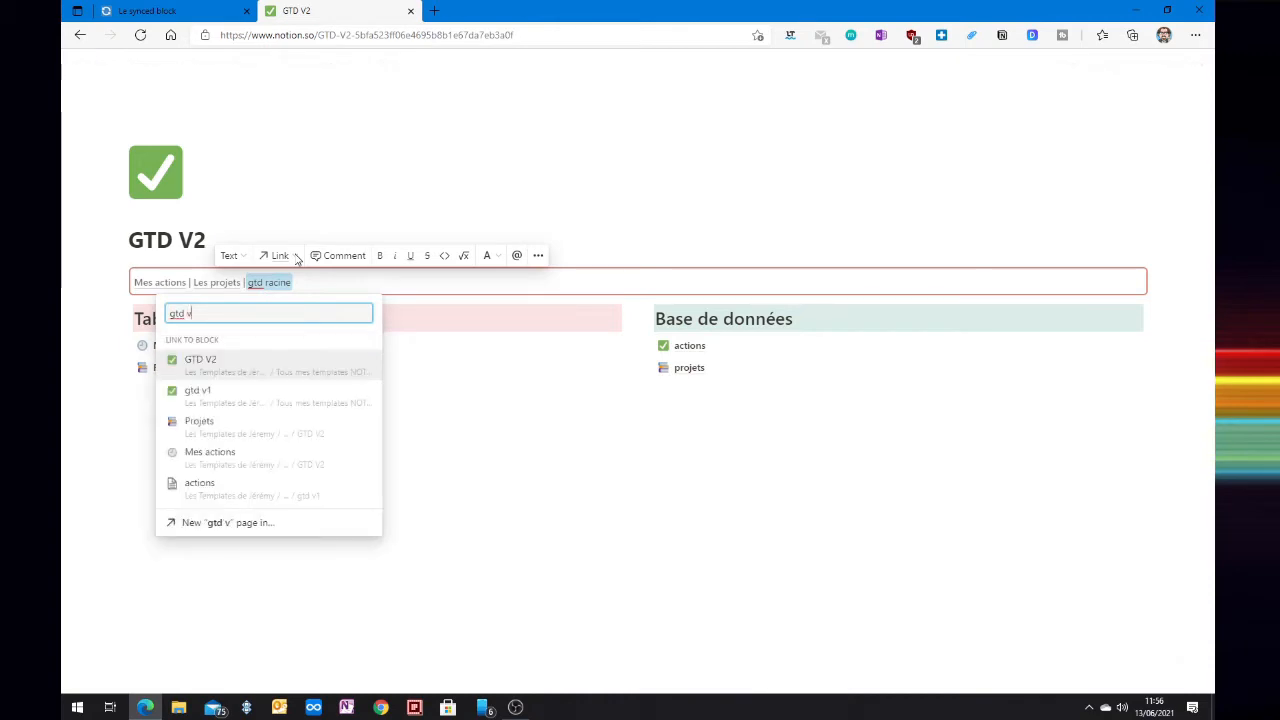
pyautogui.click(206, 370)
pyautogui.click(333, 476)
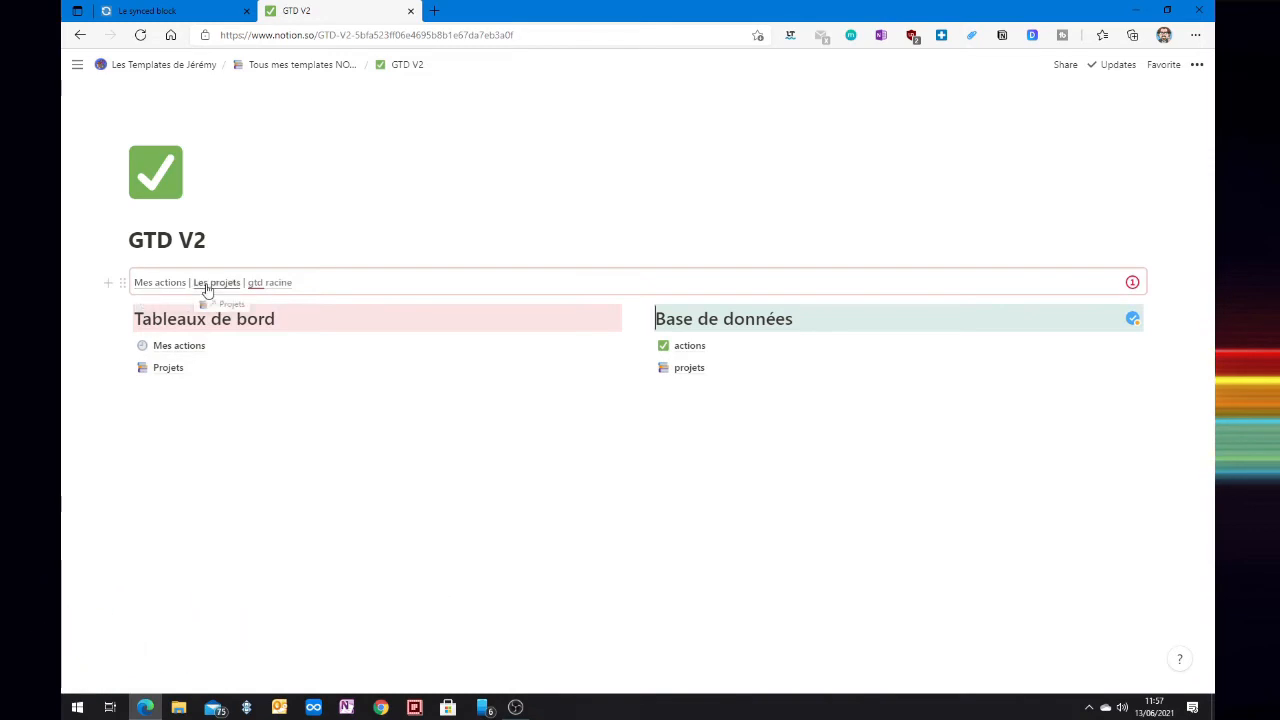
# Test the updated navigation by opening Mes actions, returning through the gtd racine link and following Les projets
pyautogui.click(152, 343)
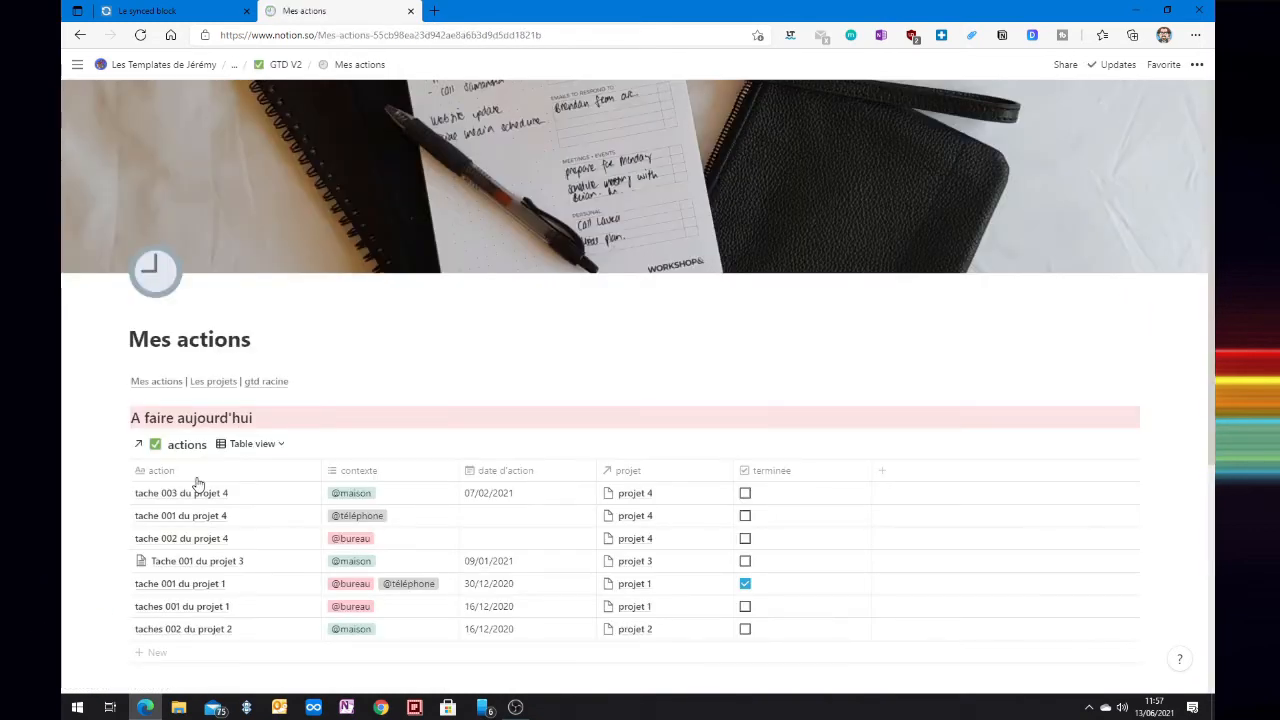
pyautogui.click(267, 381)
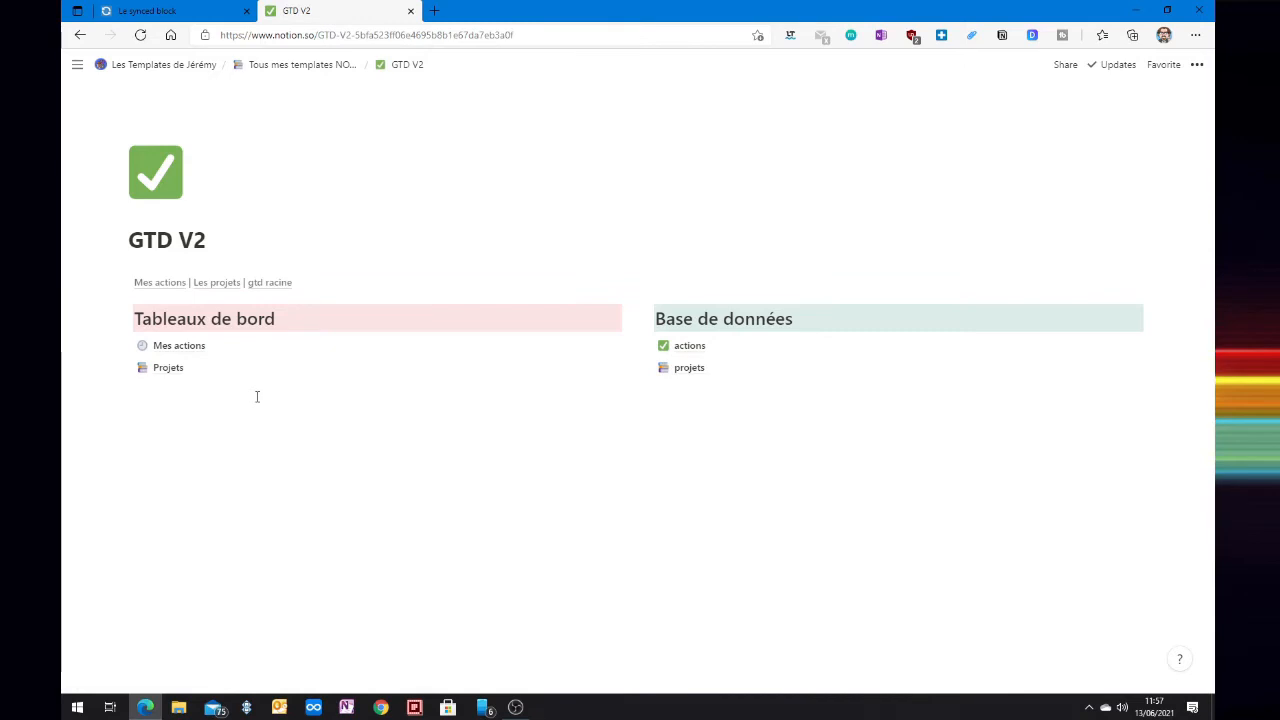
pyautogui.click(222, 283)
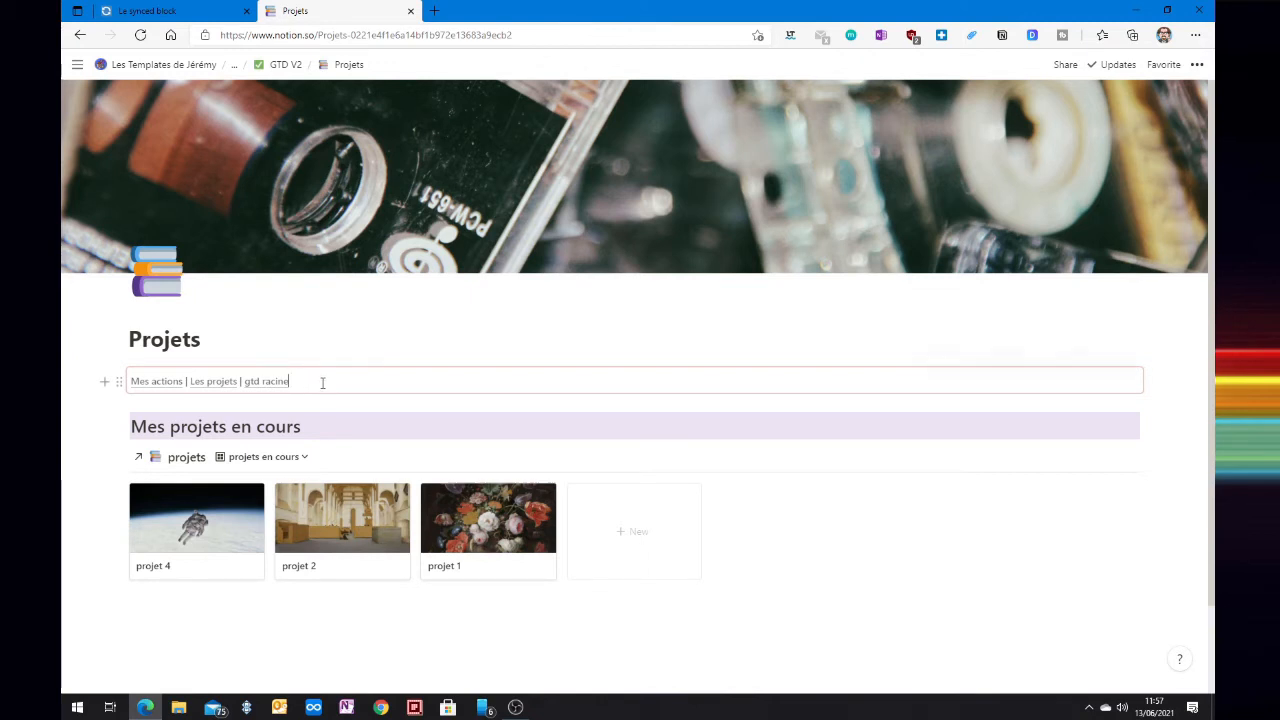
# Try to insert a link to the Les Templates de Jérémy page in the navigation block of the Projets page
pyautogui.click(322, 382)
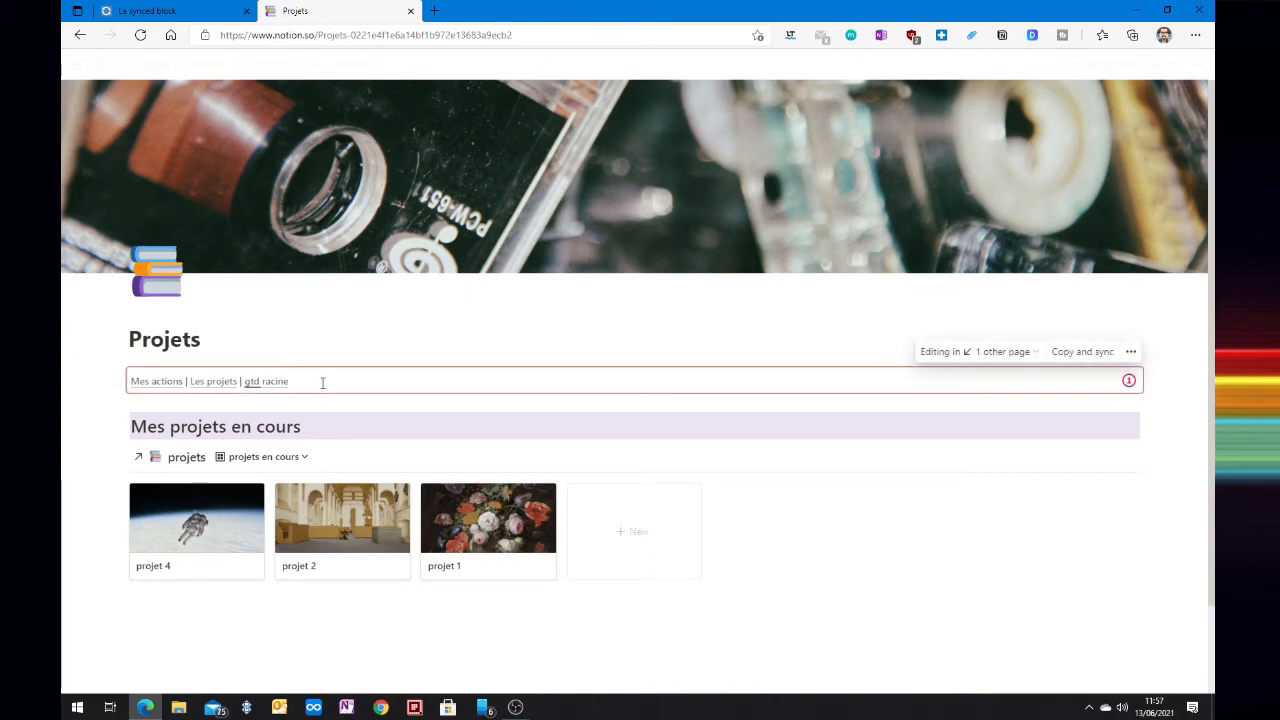
pyautogui.write('/link')
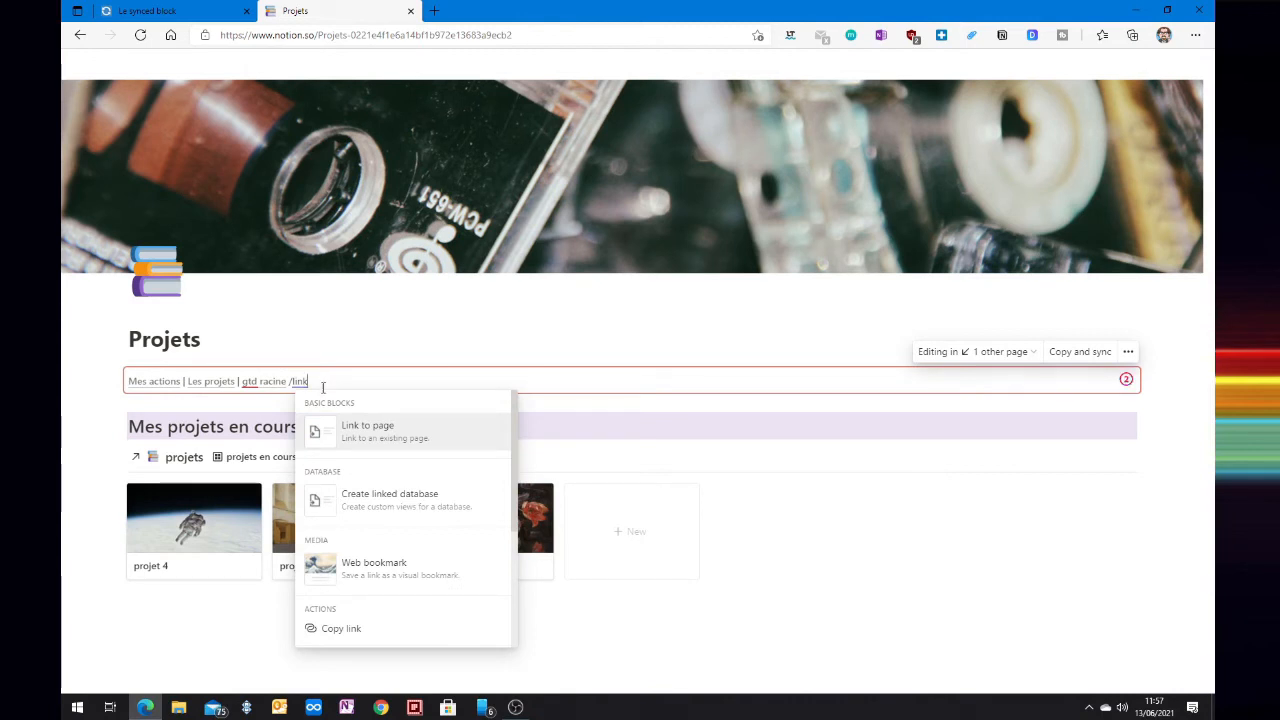
pyautogui.click(386, 445)
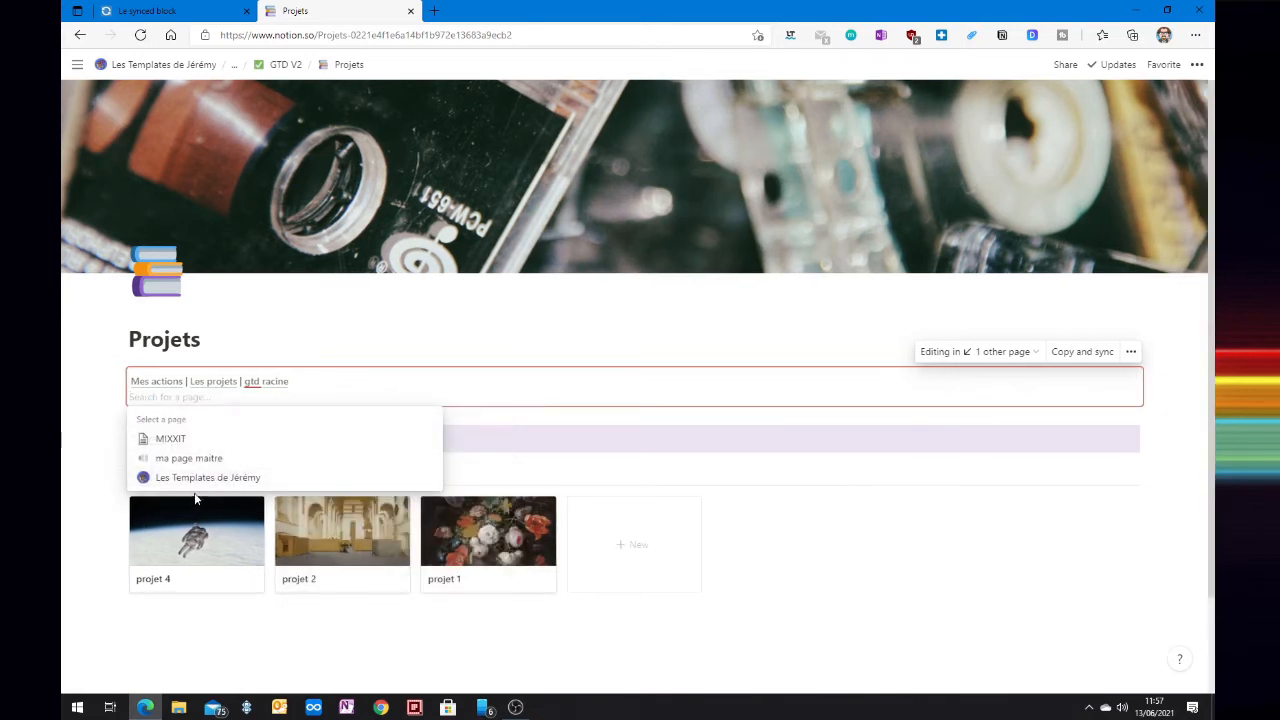
pyautogui.click(247, 482)
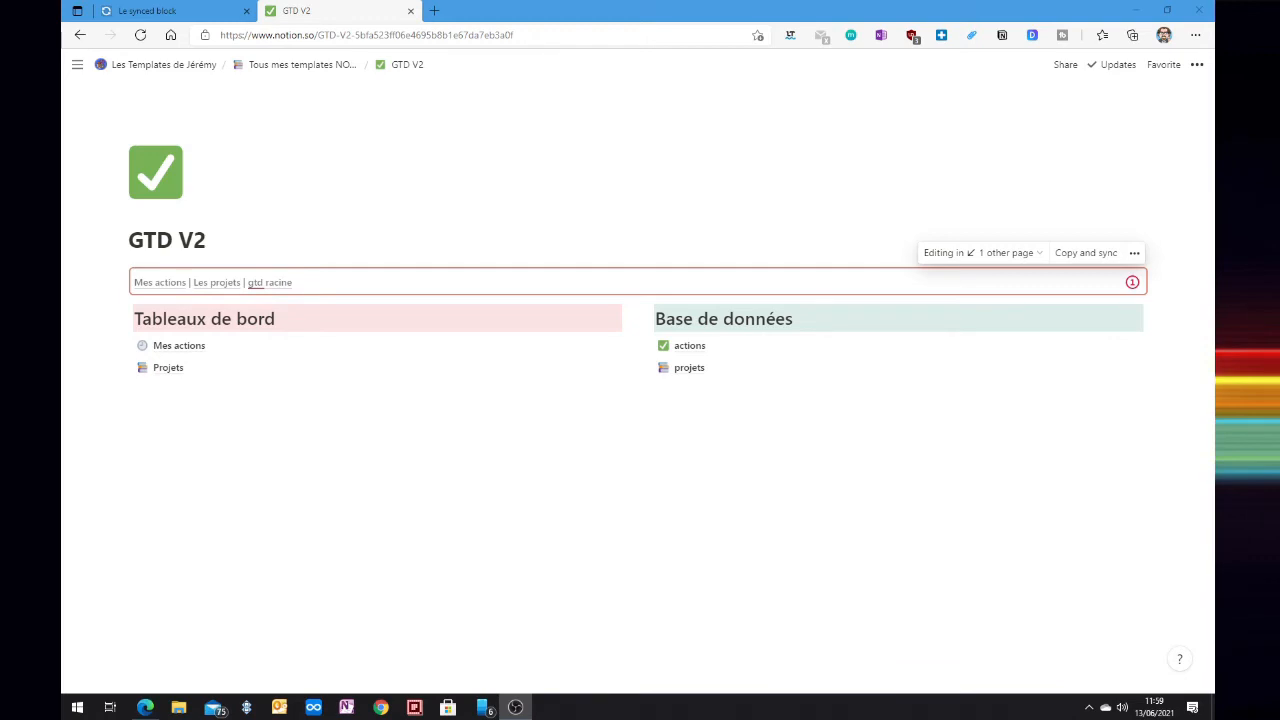
# Try out a stack-of-books emoji after "gtd racine" in the GTD V2 navigation block and delete it again
pyautogui.click(338, 283)
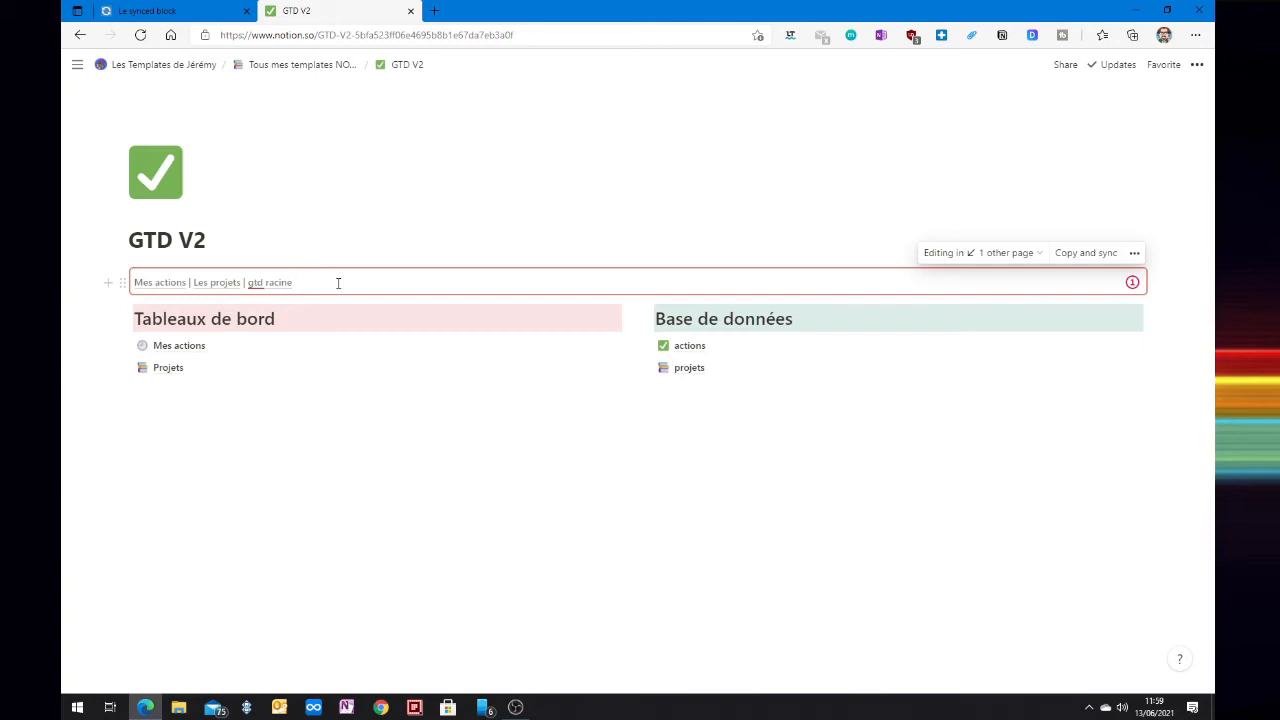
pyautogui.write(':')
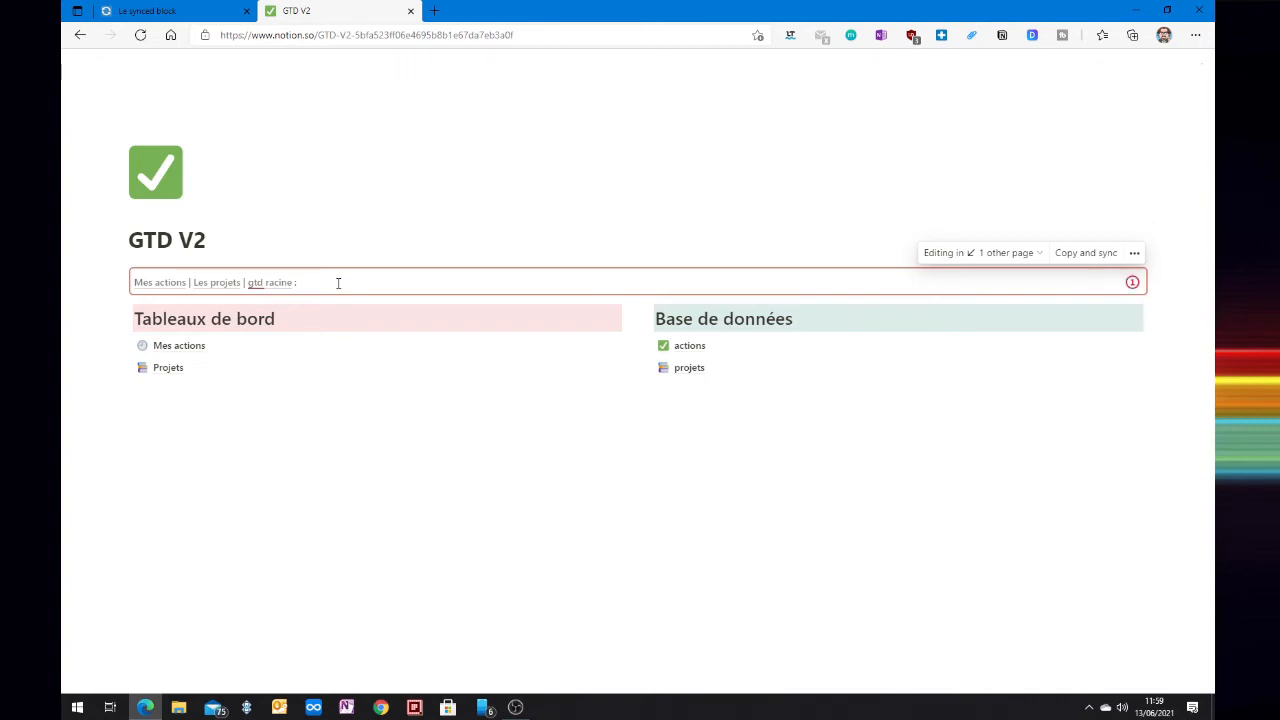
pyautogui.write('book')
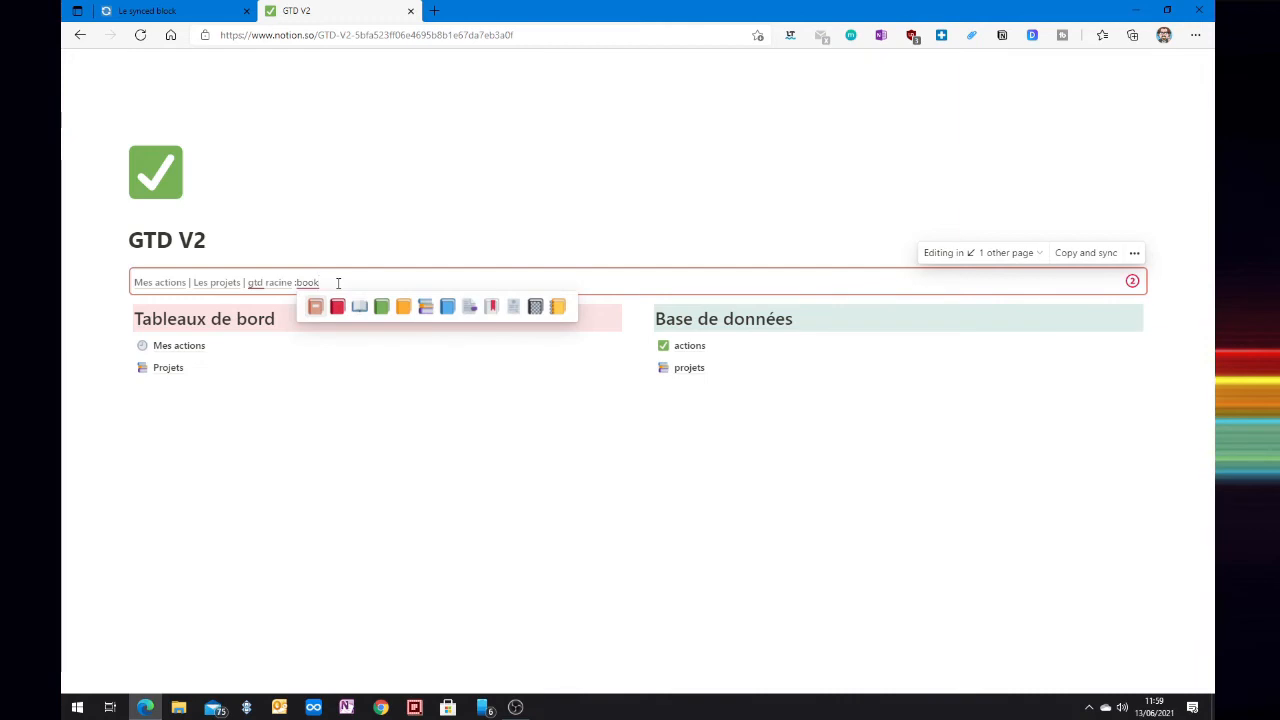
pyautogui.press('Right')
pyautogui.press('Right')
pyautogui.press('Right')
pyautogui.press('Right')
pyautogui.press('Right')
pyautogui.press('Return')
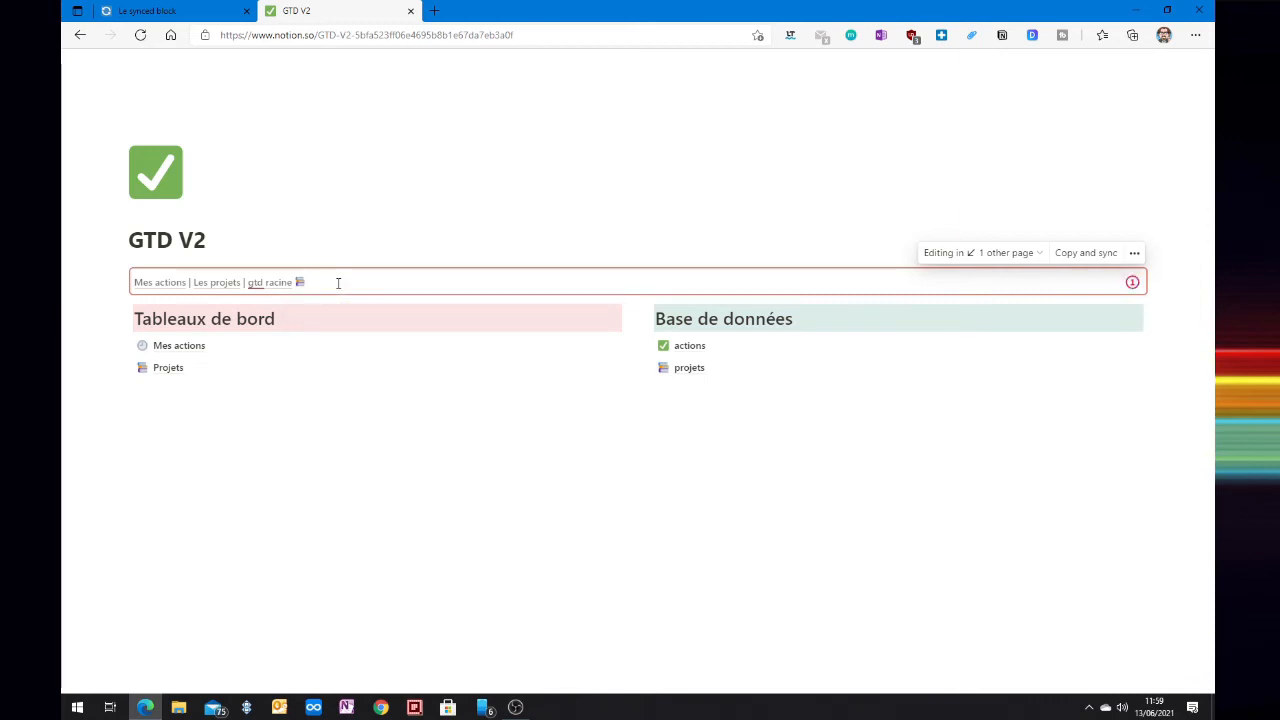
pyautogui.press('BackSpace')
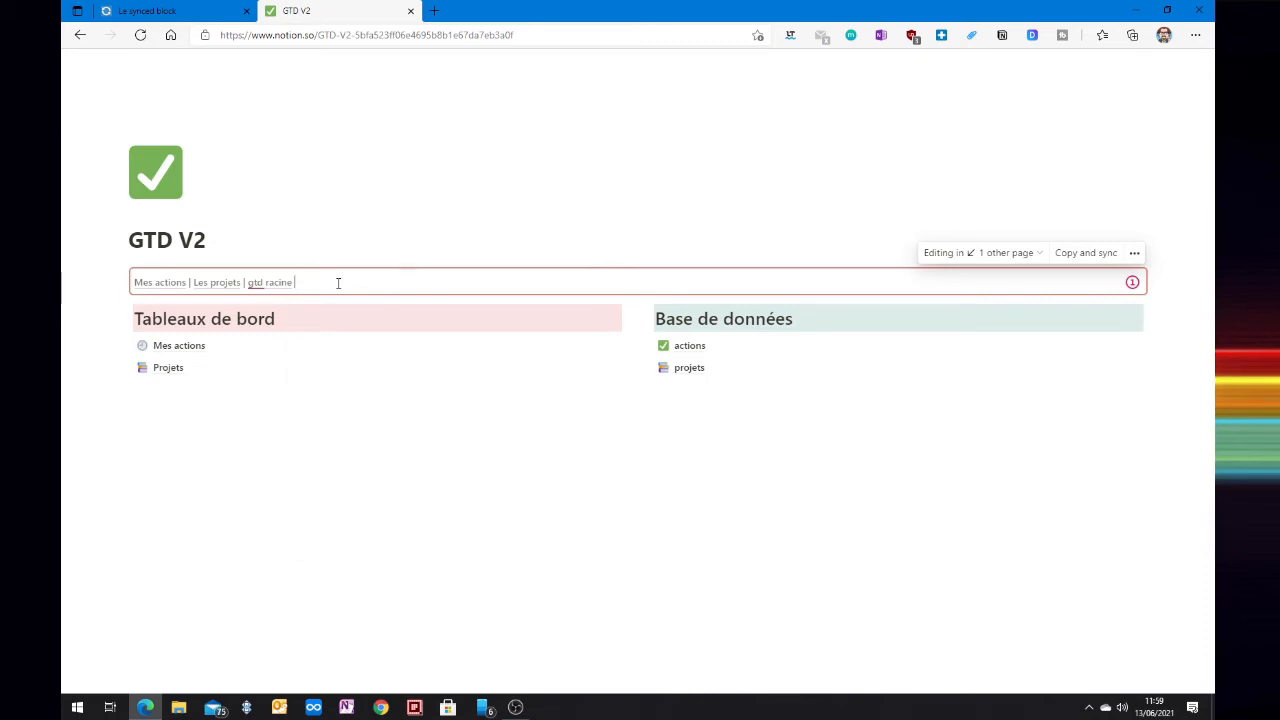
# Insert an alarm clock emoji and a stack-of-books emoji after "gtd racine" in the navigation block
pyautogui.write('/emifi')
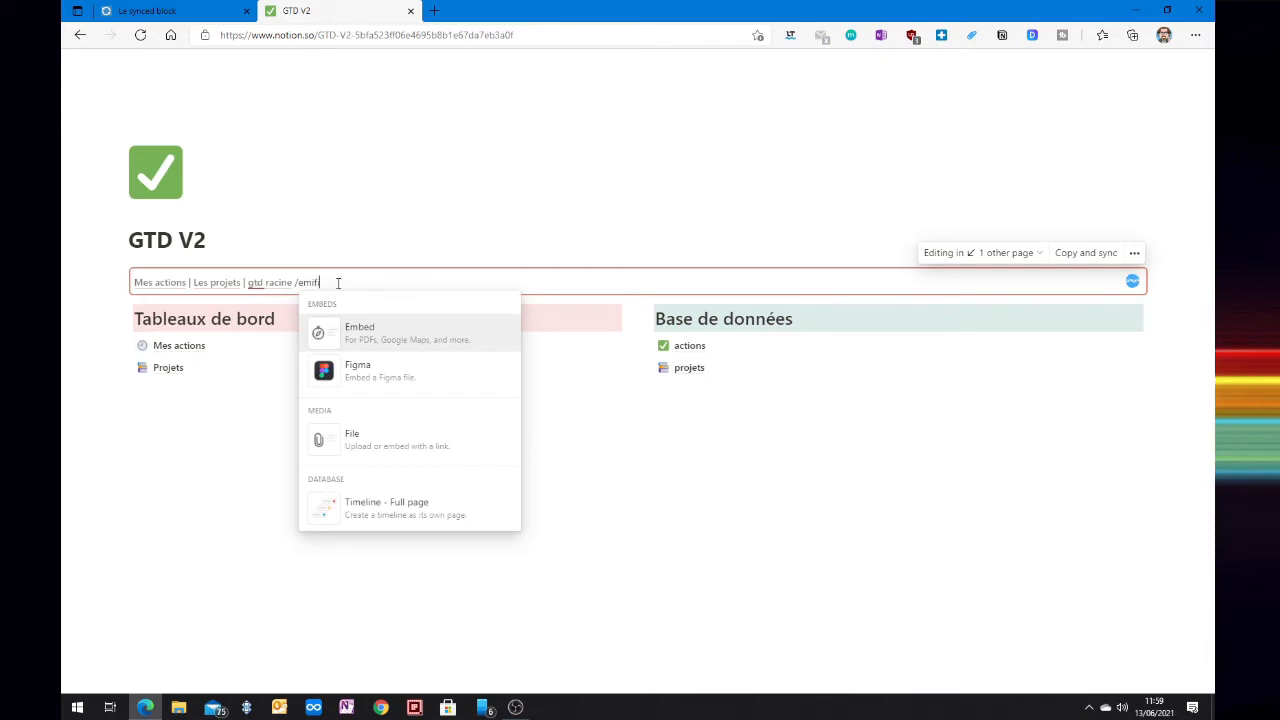
pyautogui.press('BackSpace')
pyautogui.press('BackSpace')
pyautogui.press('BackSpace')
pyautogui.press('BackSpace')
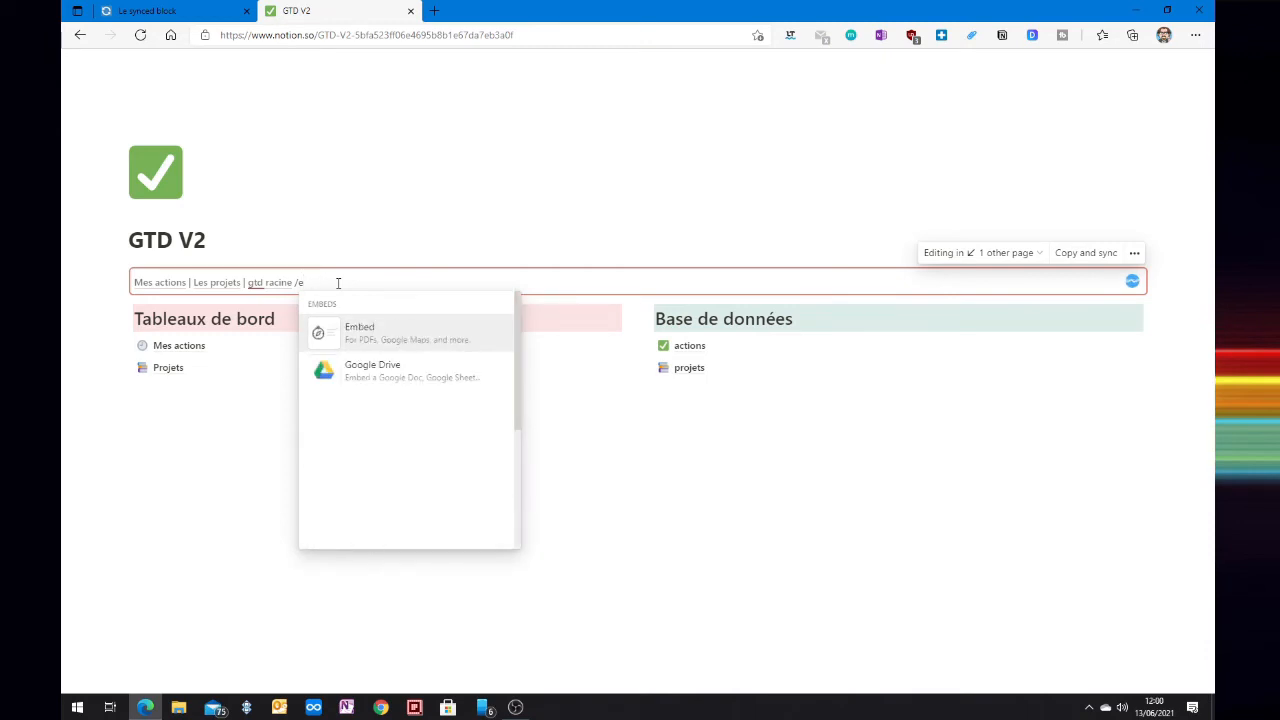
pyautogui.write('mo')
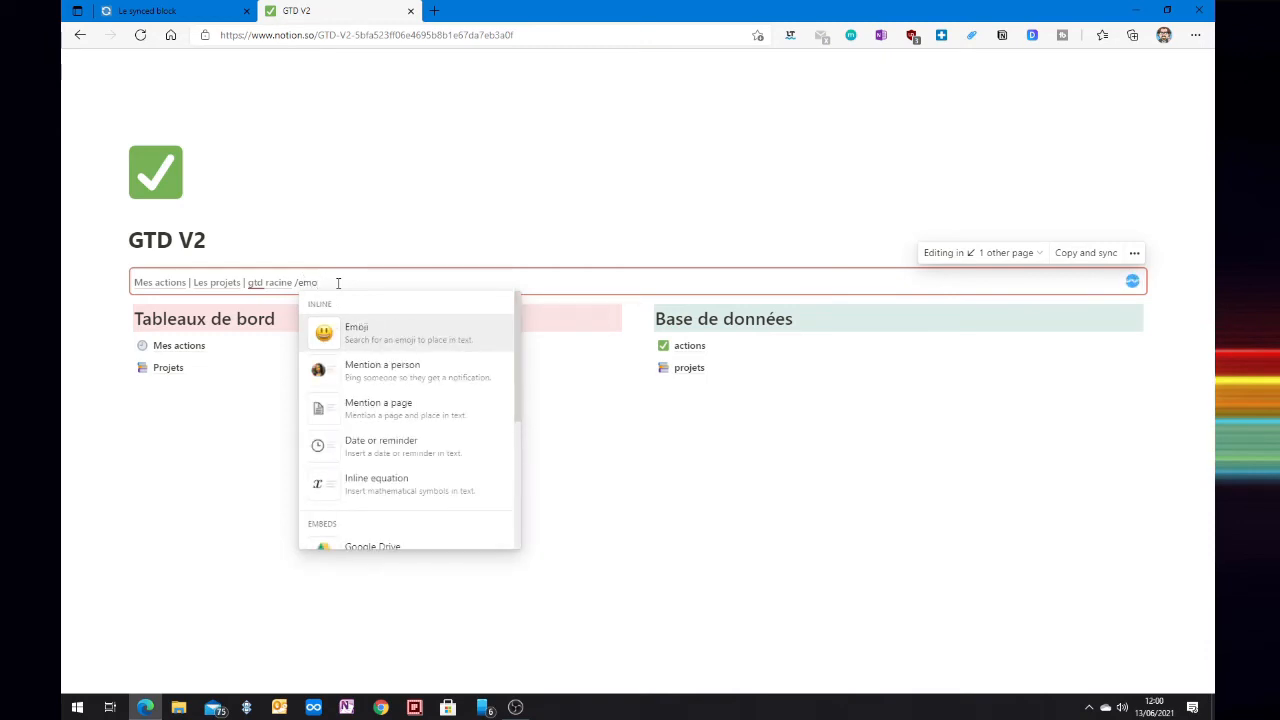
pyautogui.write('gi')
pyautogui.press('BackSpace')
pyautogui.press('BackSpace')
pyautogui.press('Return')
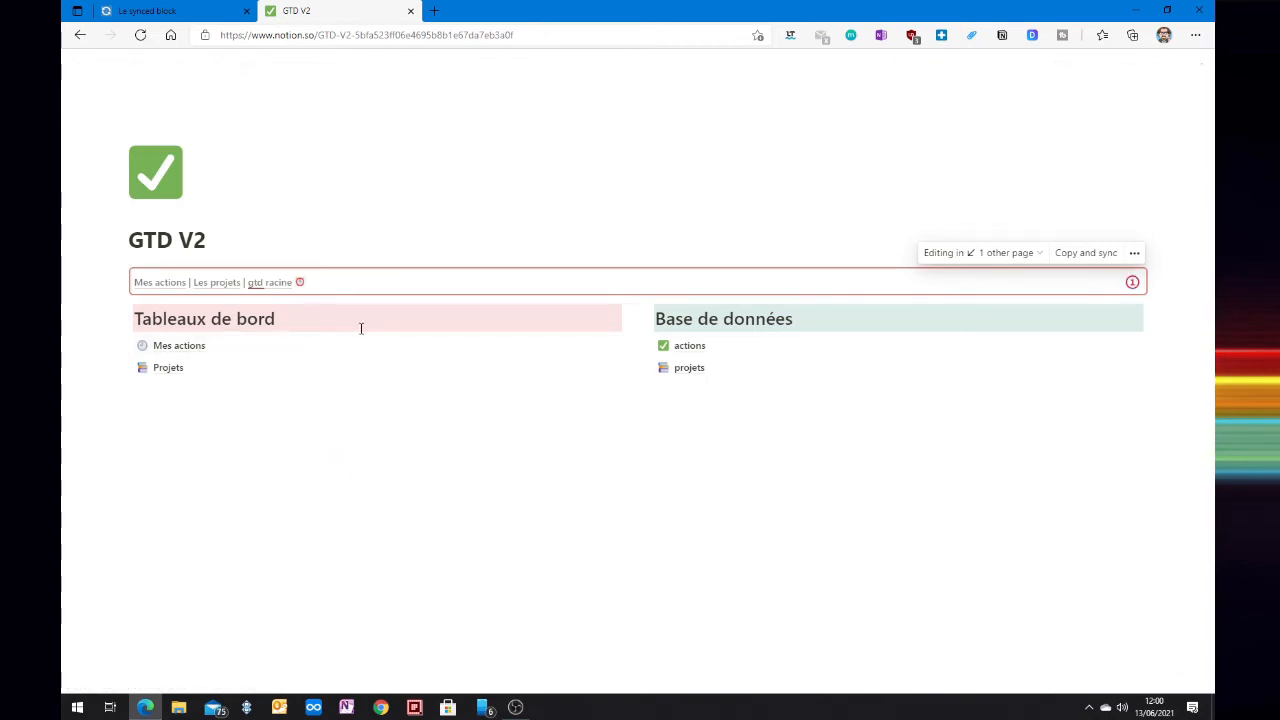
pyautogui.write(':book')
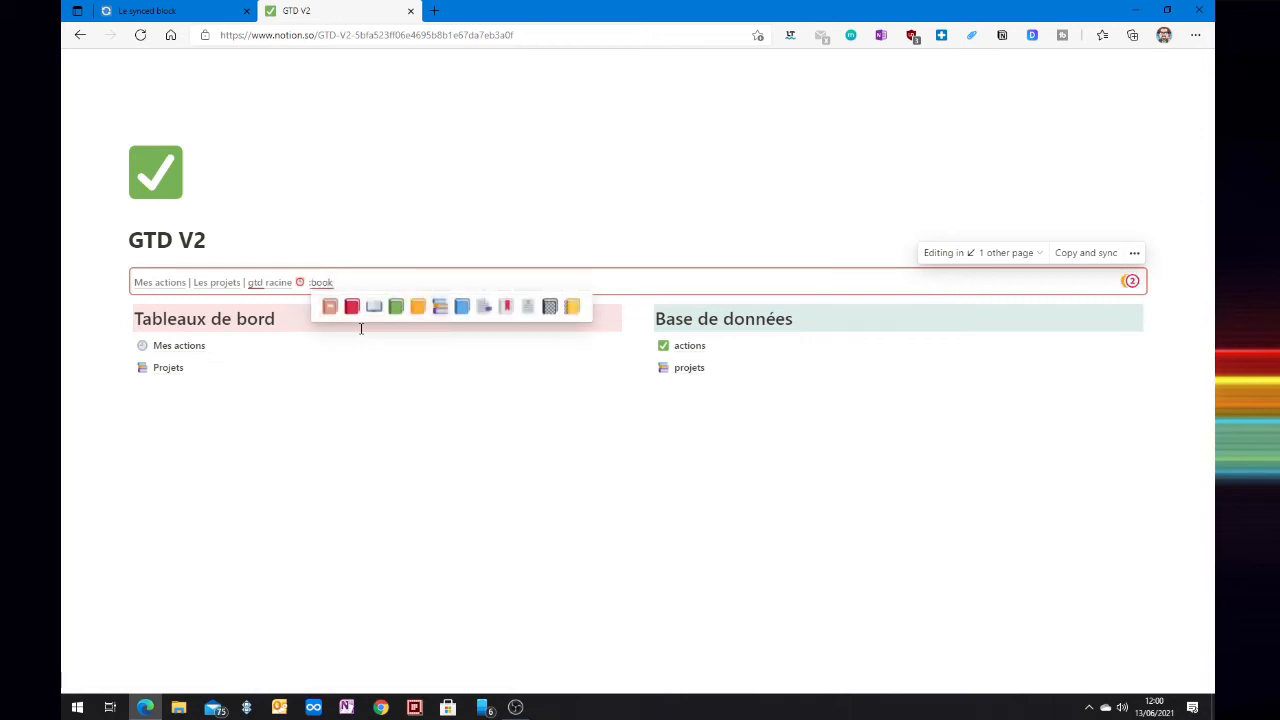
pyautogui.press('Return')
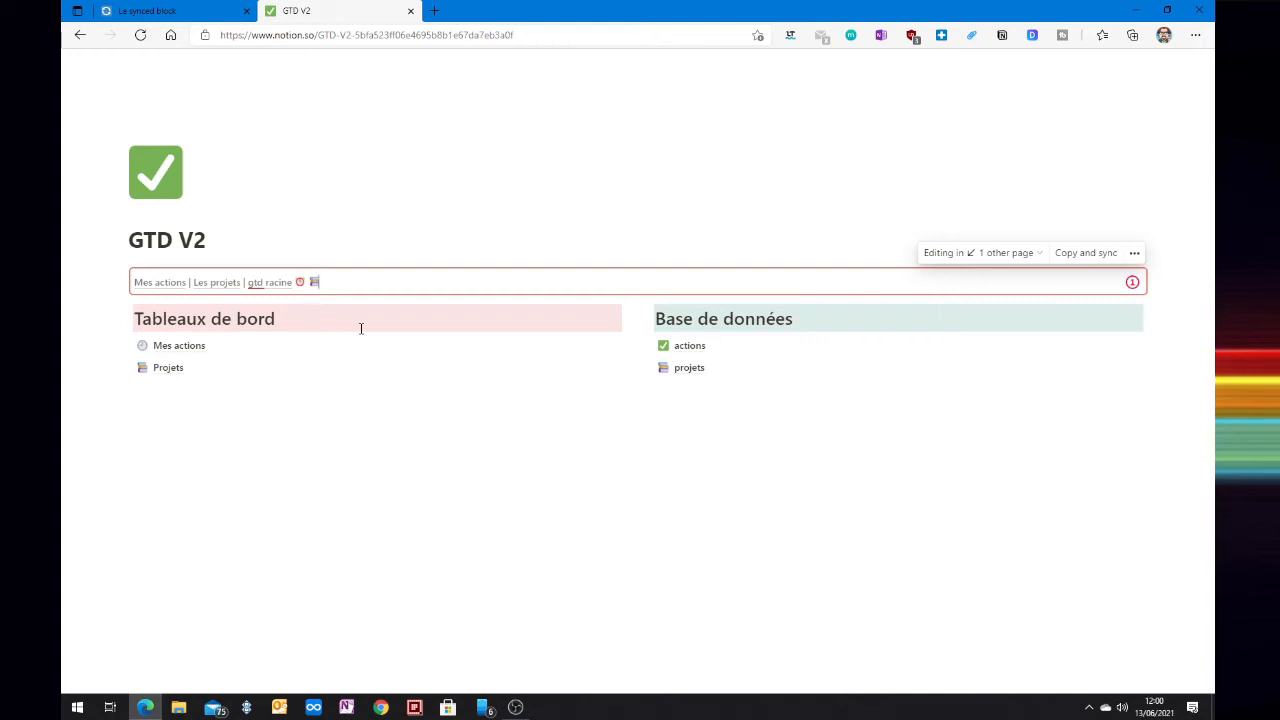
# Turn the navigation line with its links and emojis into a Heading 1
pyautogui.write('/')
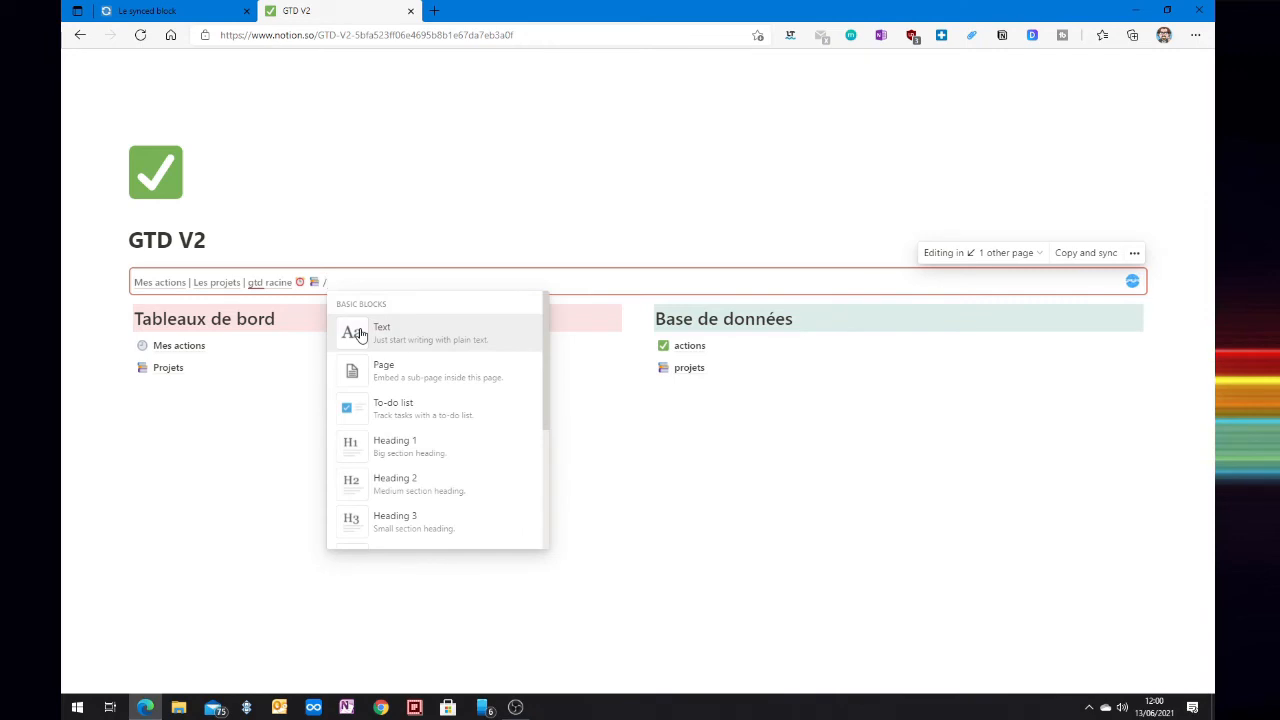
pyautogui.write('turn')
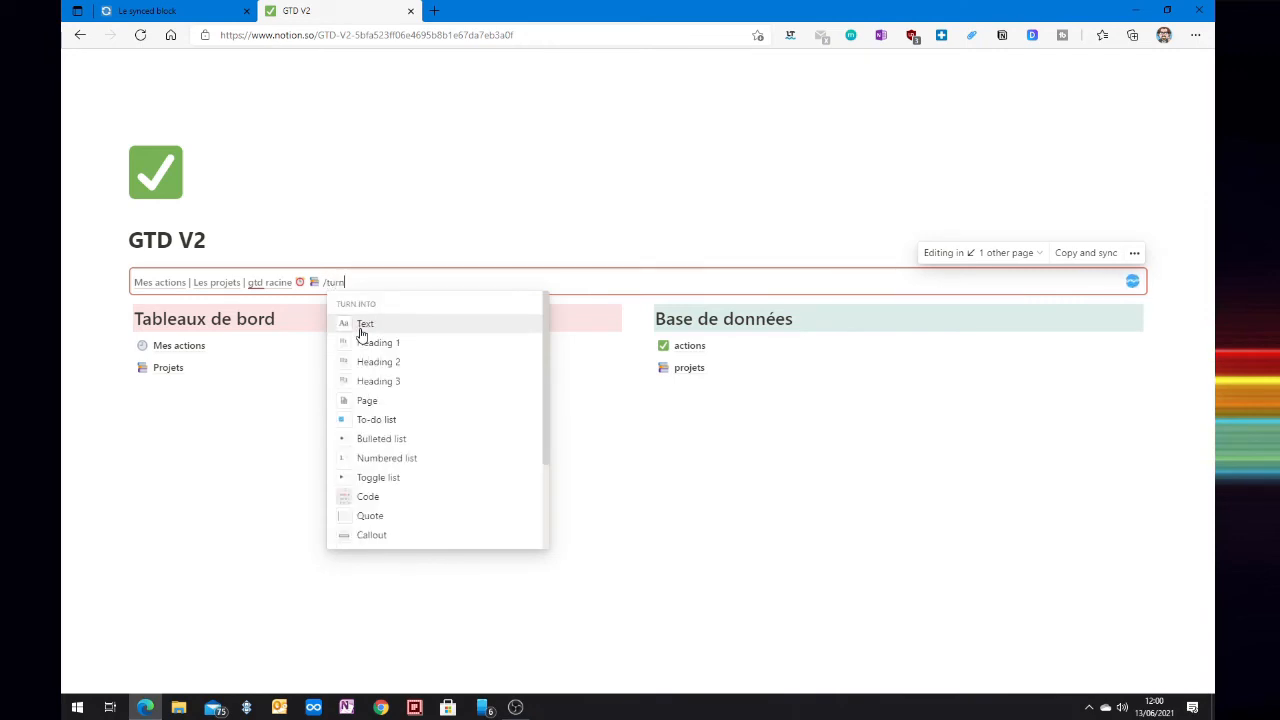
pyautogui.press('Down')
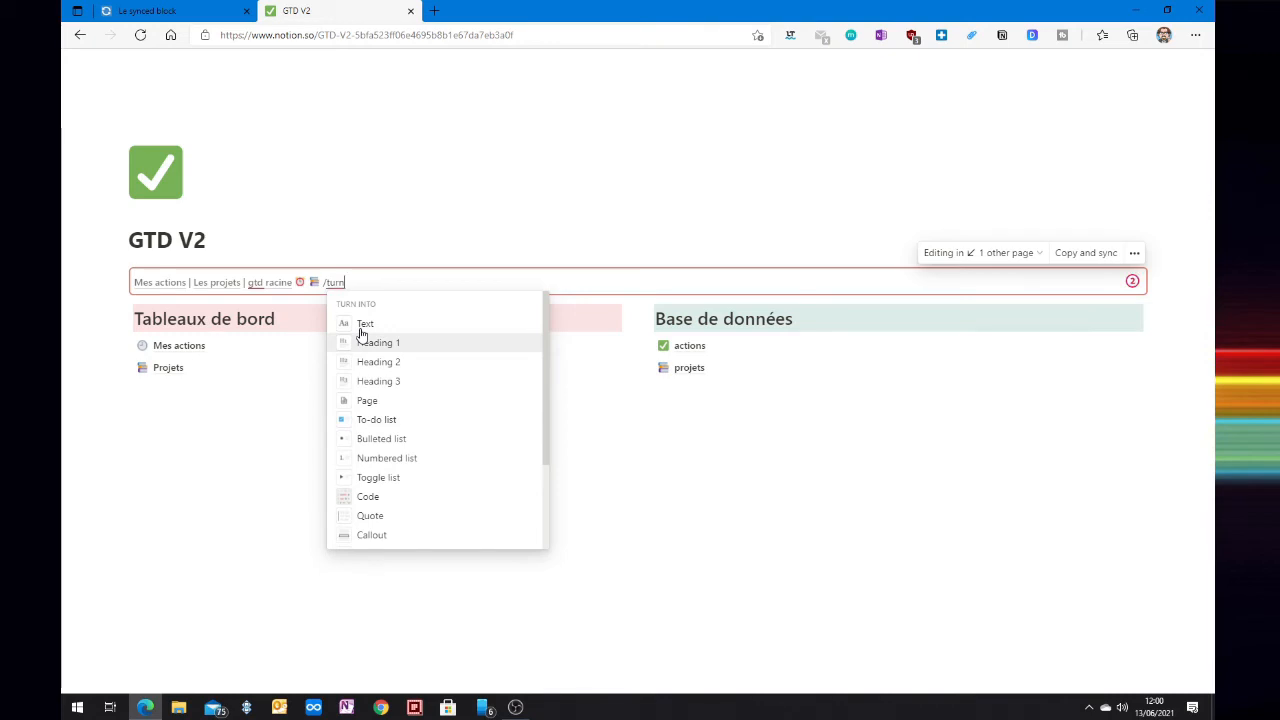
pyautogui.press('Return')
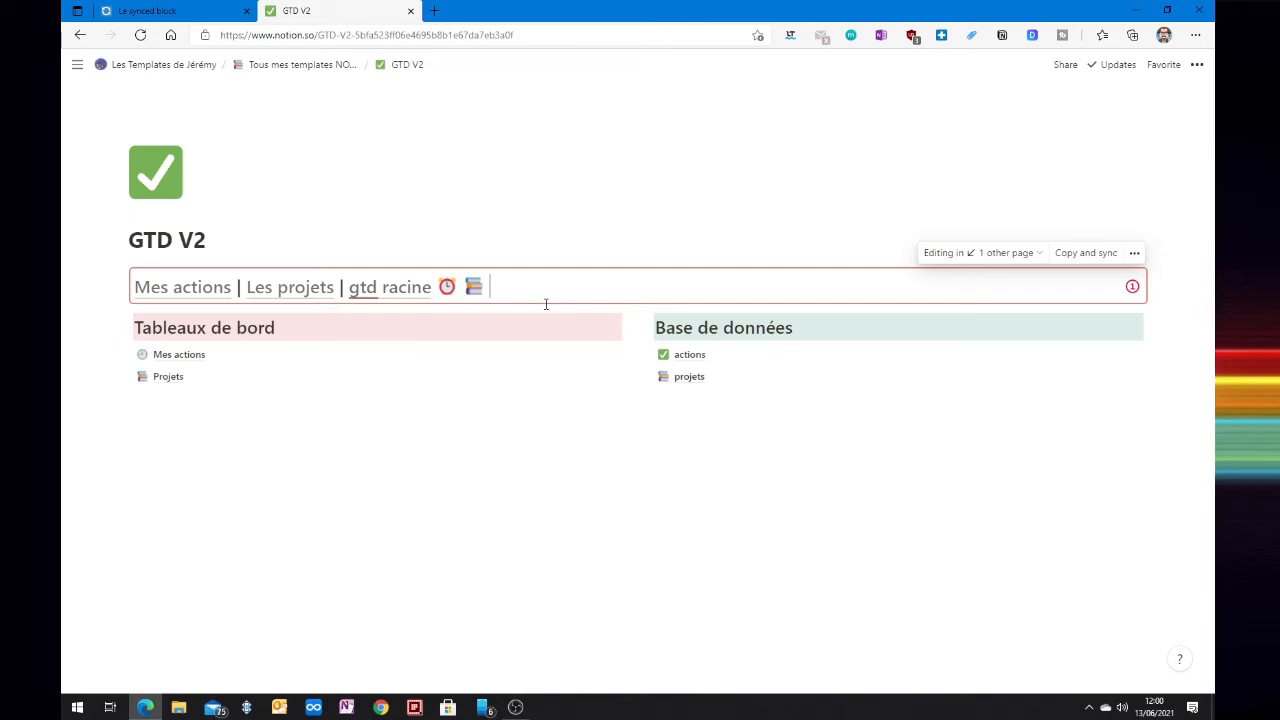
# Insert the recently used blue circular-arrows emoji after the books emoji in the navigation block
pyautogui.write(':')
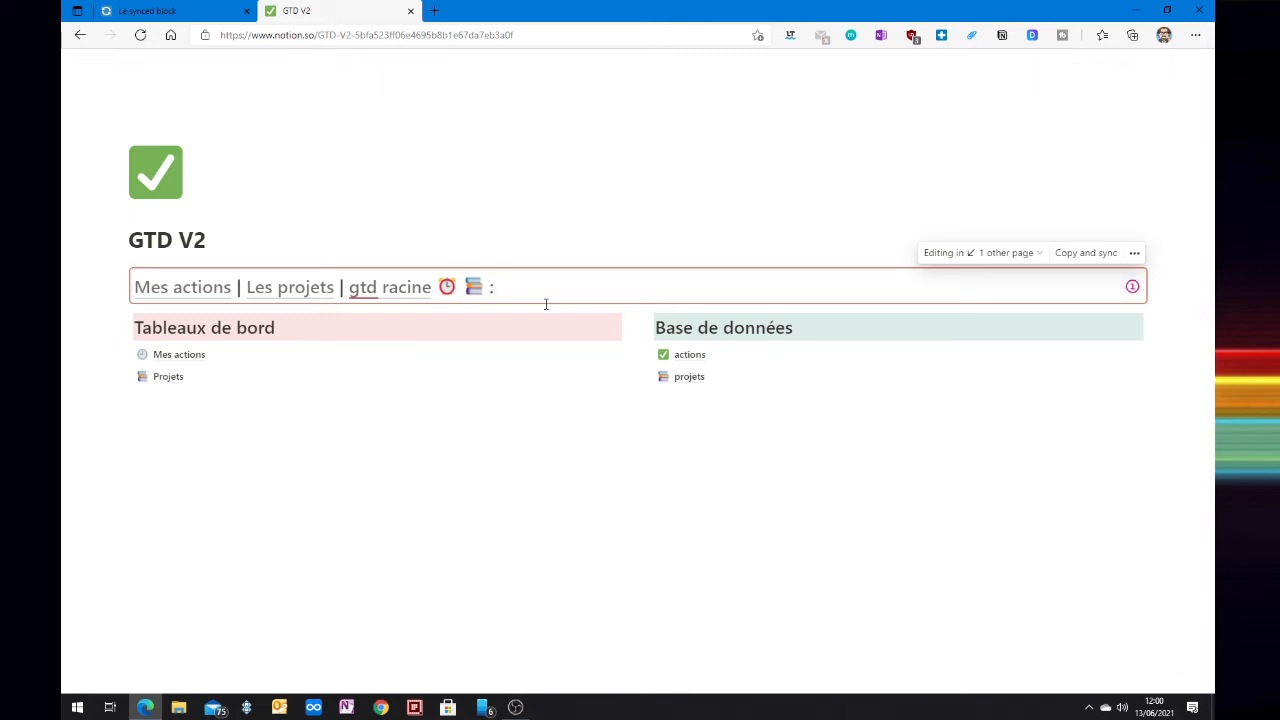
pyautogui.press('BackSpace')
pyautogui.write('/')
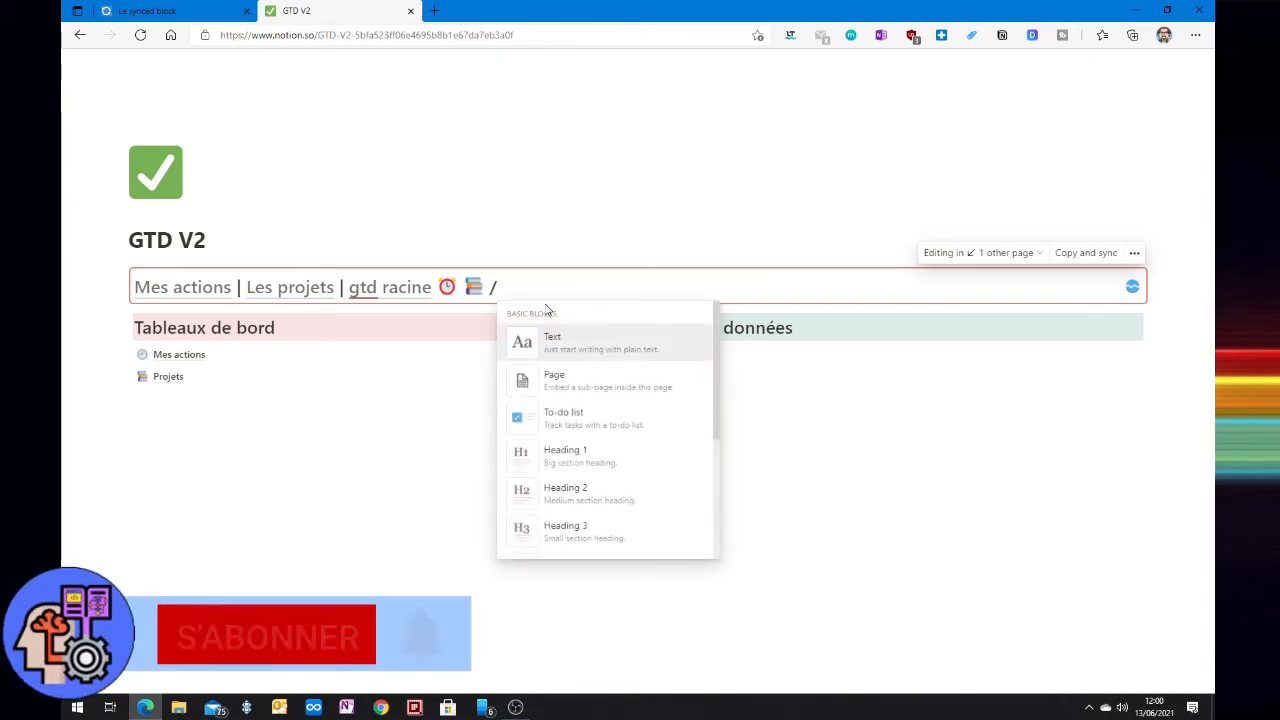
pyautogui.write('emoji')
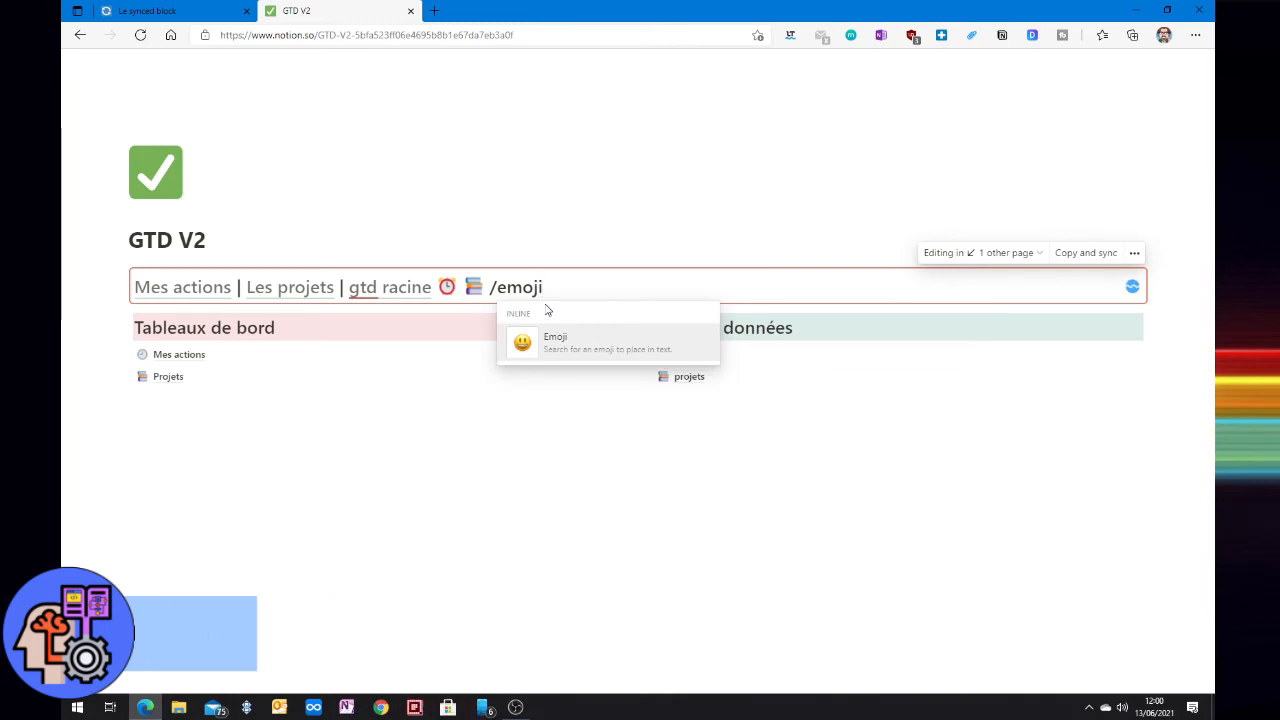
pyautogui.press('Return')
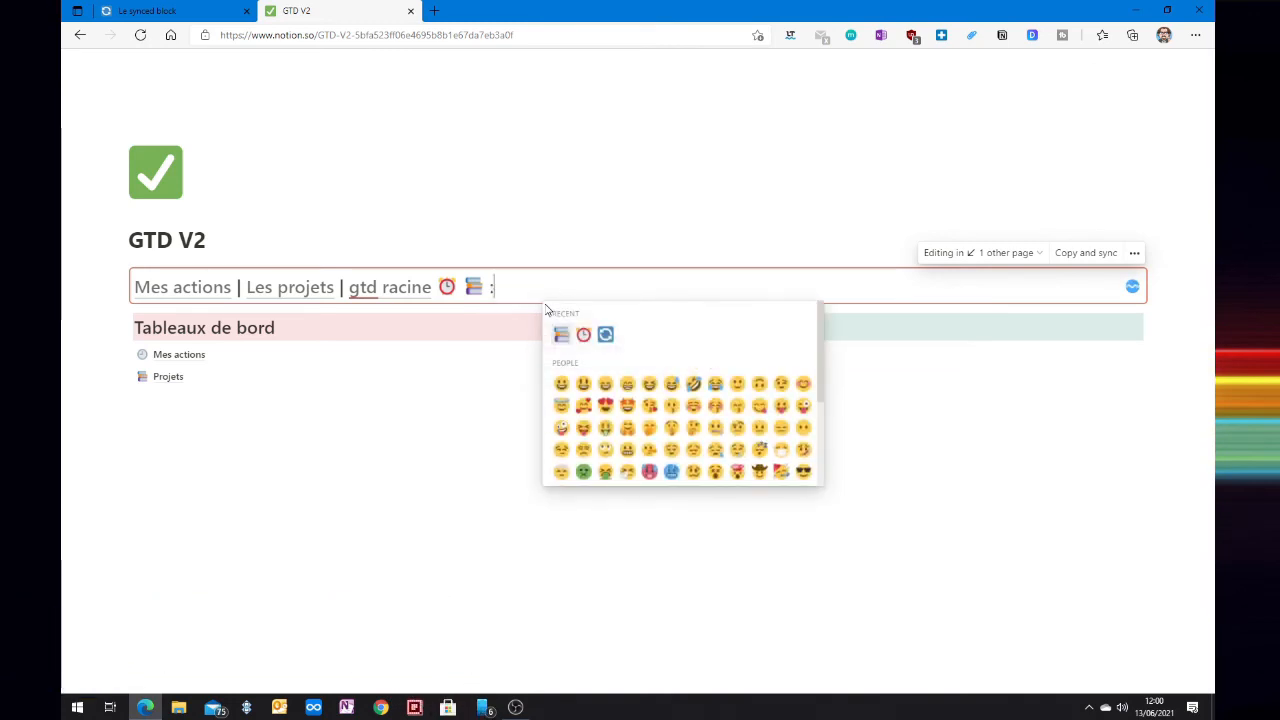
pyautogui.click(606, 336)
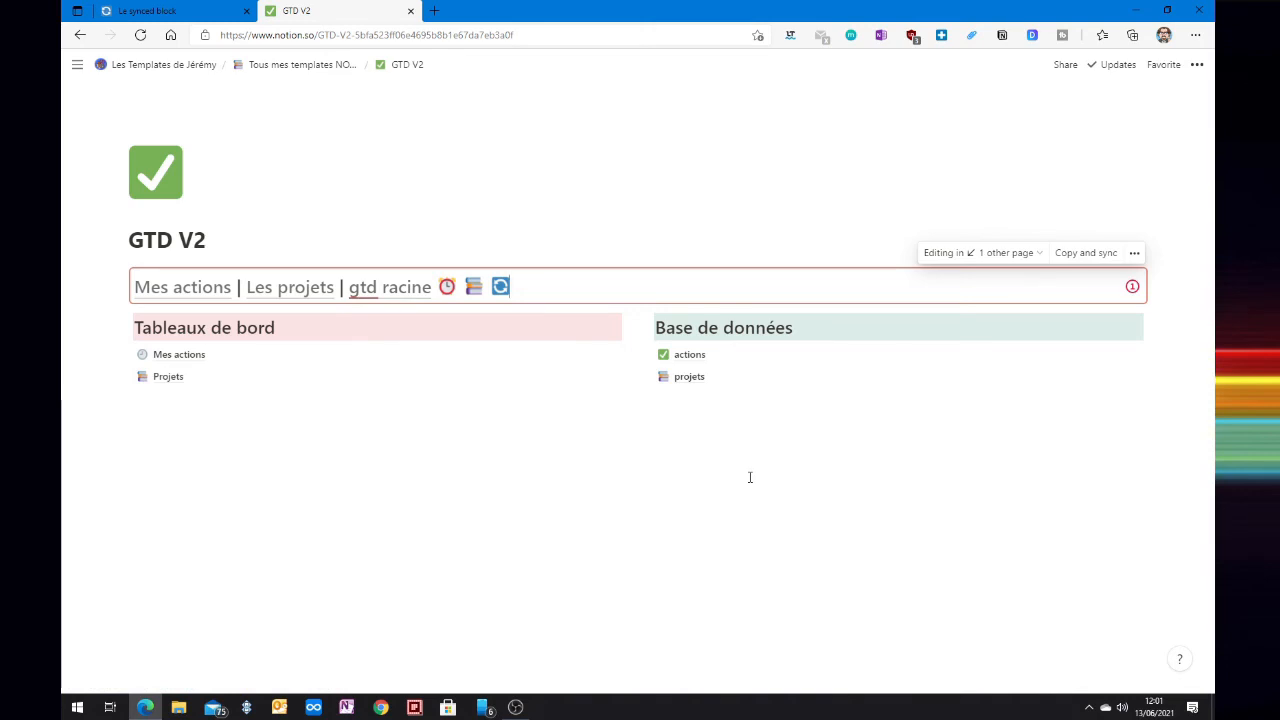
# Link the alarm clock emoji in the GTD V2 navigation block to the "Mes actions" page
pyautogui.press('Left')
pyautogui.press('Left')
pyautogui.press('Left')
pyautogui.press('Left')
pyautogui.press('Right')
pyautogui.press('Right')
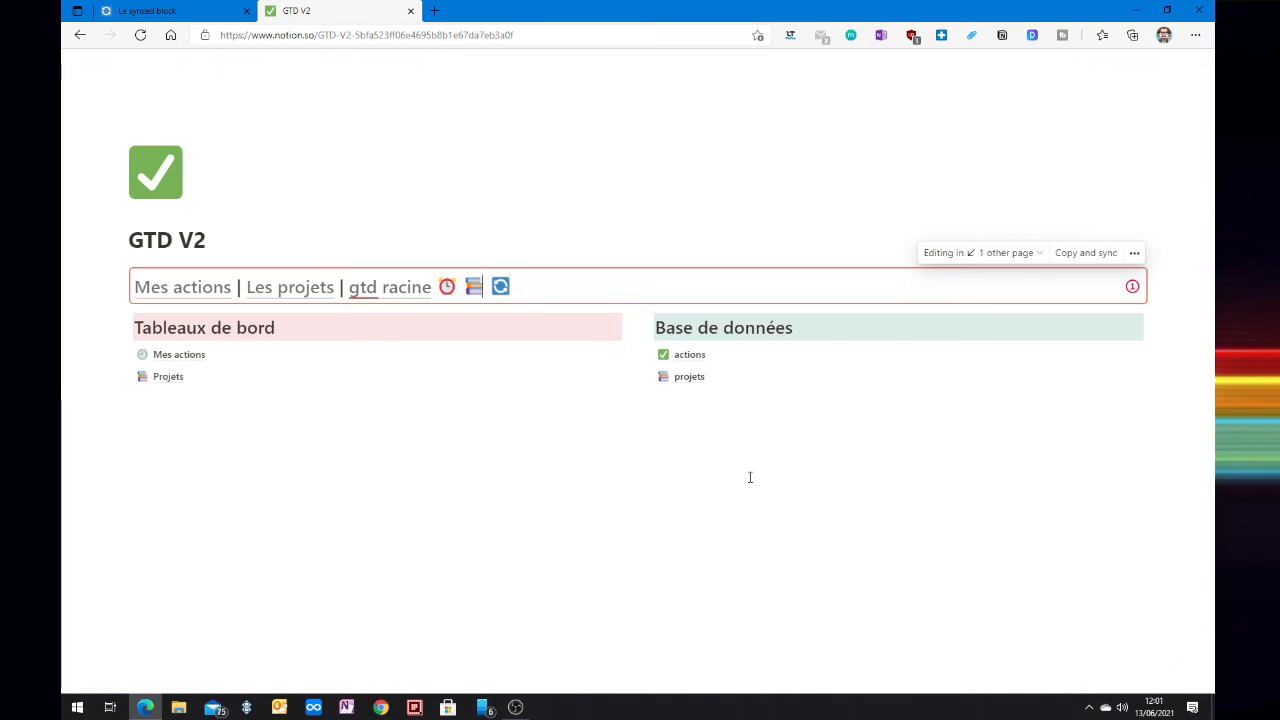
pyautogui.press('Left')
pyautogui.press('Left')
pyautogui.press('Right')
pyautogui.hotkey('shift', 'Left')
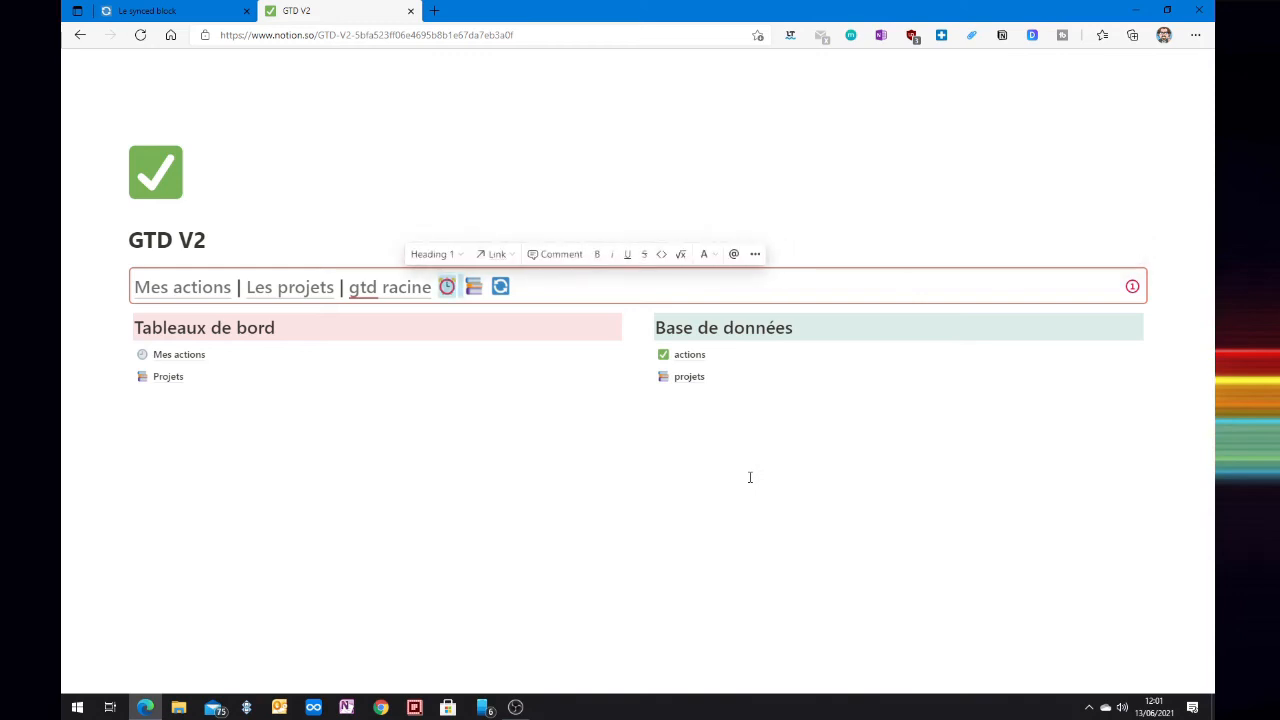
pyautogui.click(502, 261)
pyautogui.write('m')
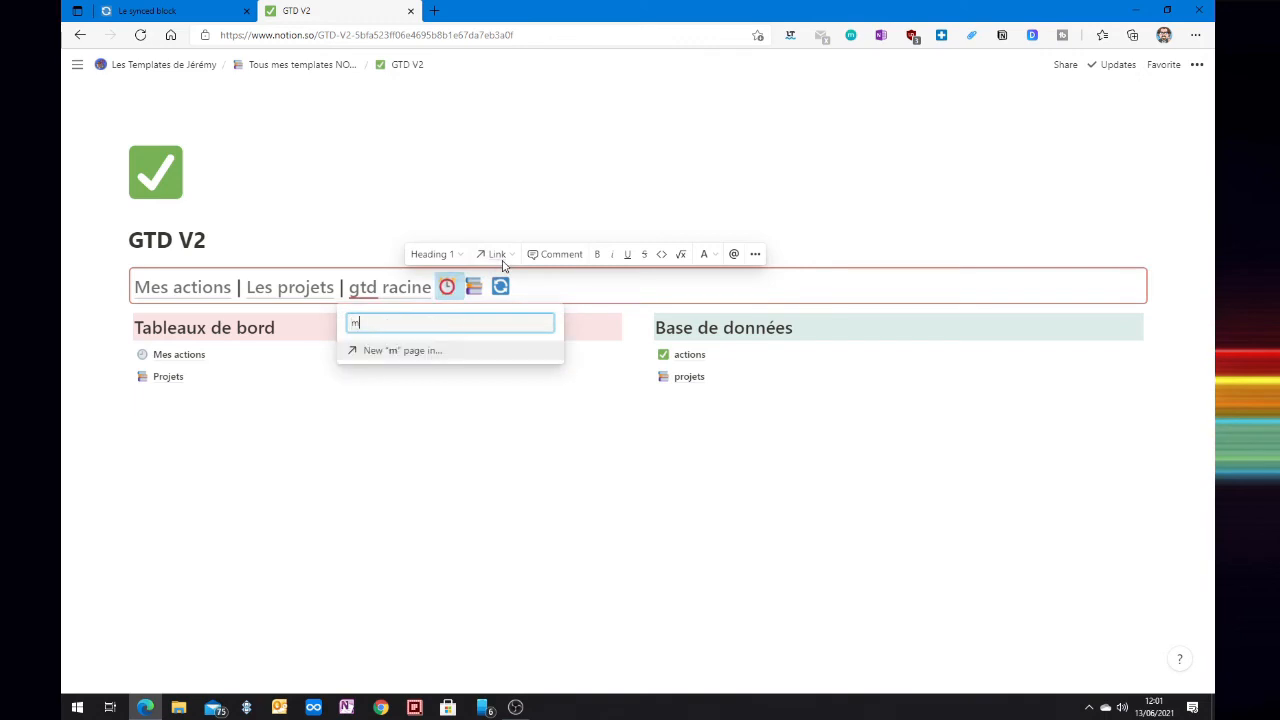
pyautogui.write('es actions')
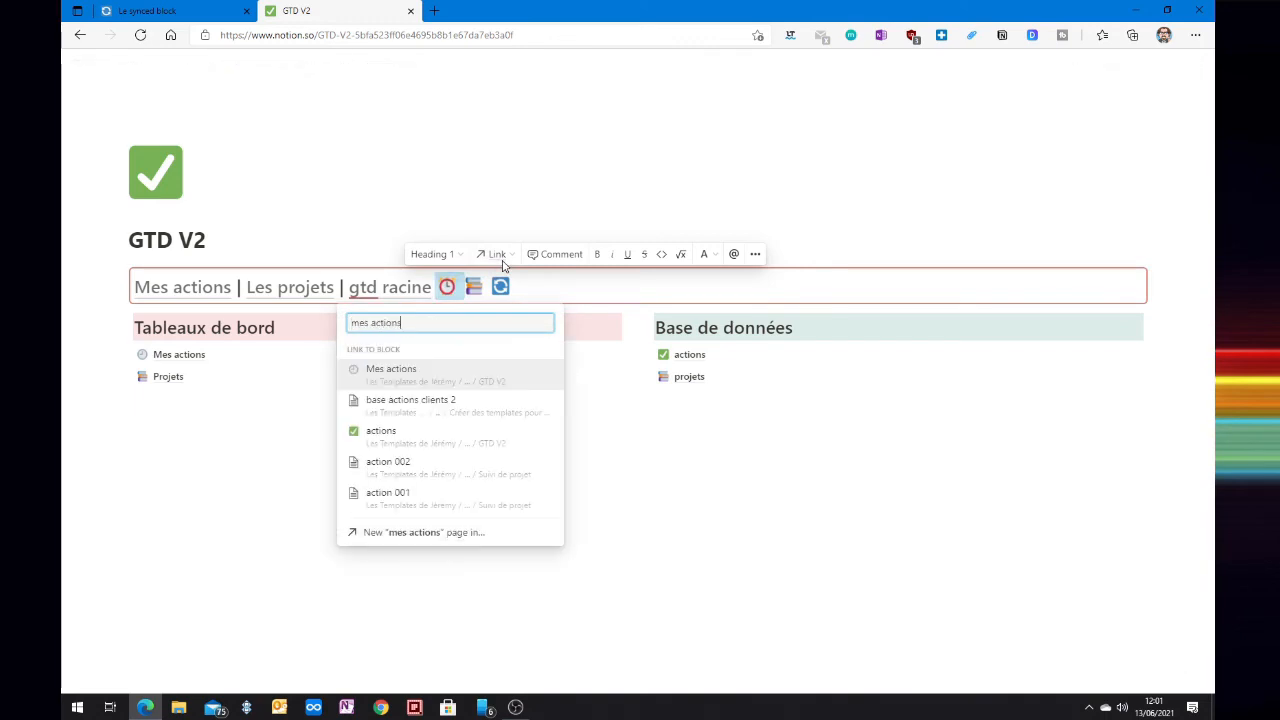
pyautogui.click(392, 383)
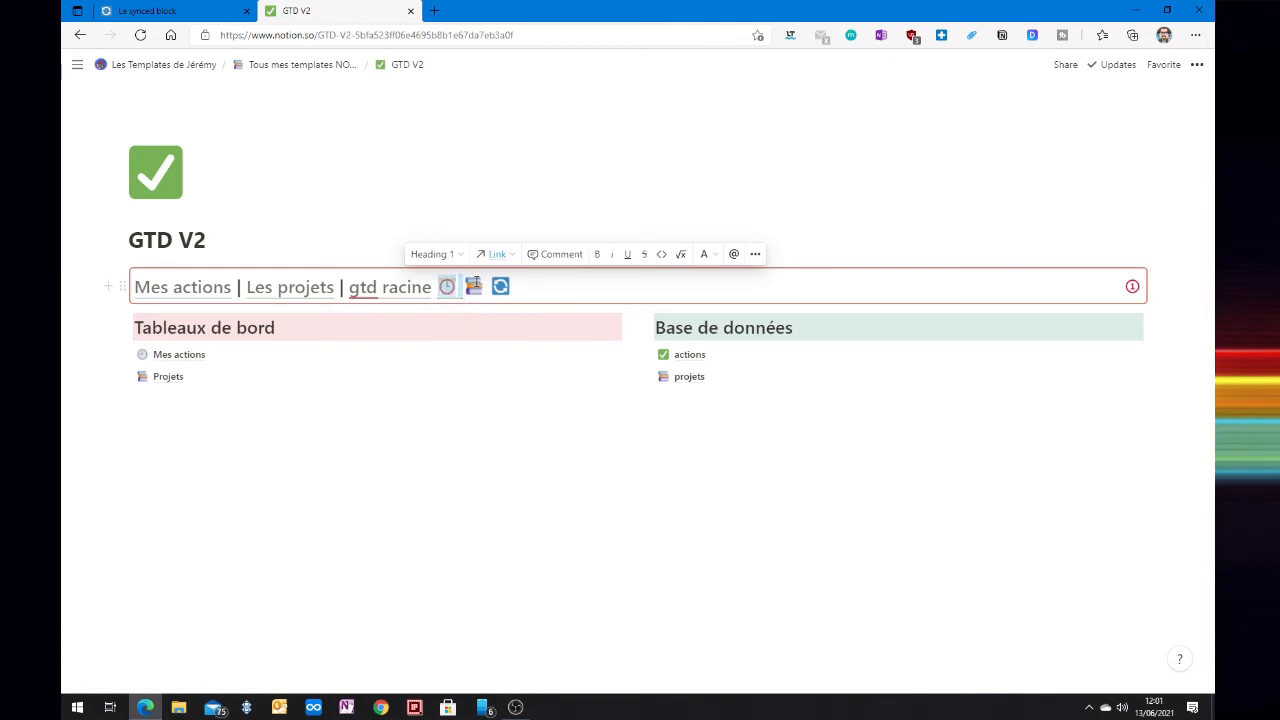
pyautogui.click(556, 286)
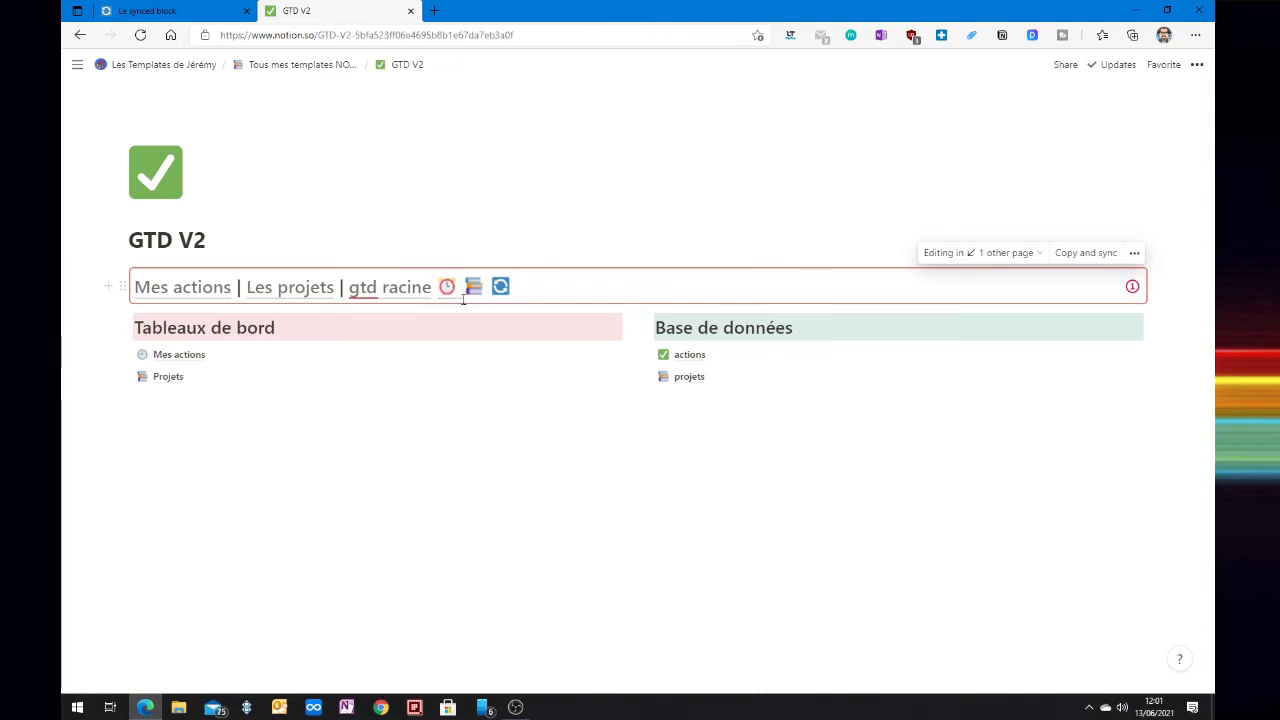
# Link the stack-of-books emoji in the navigation block to the "Projets" page under GTD V2
pyautogui.moveTo(491, 291); pyautogui.dragTo(515, 292)
pyautogui.hotkey('shift', 'Left')
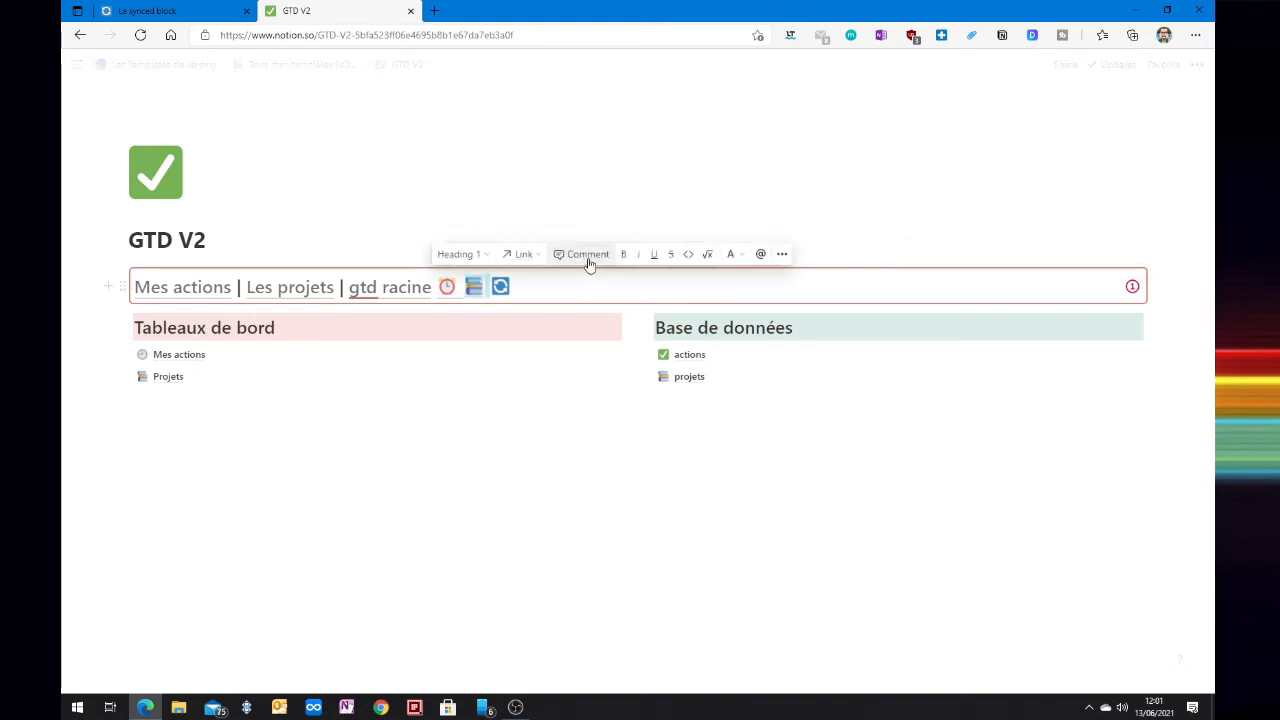
pyautogui.click(524, 256)
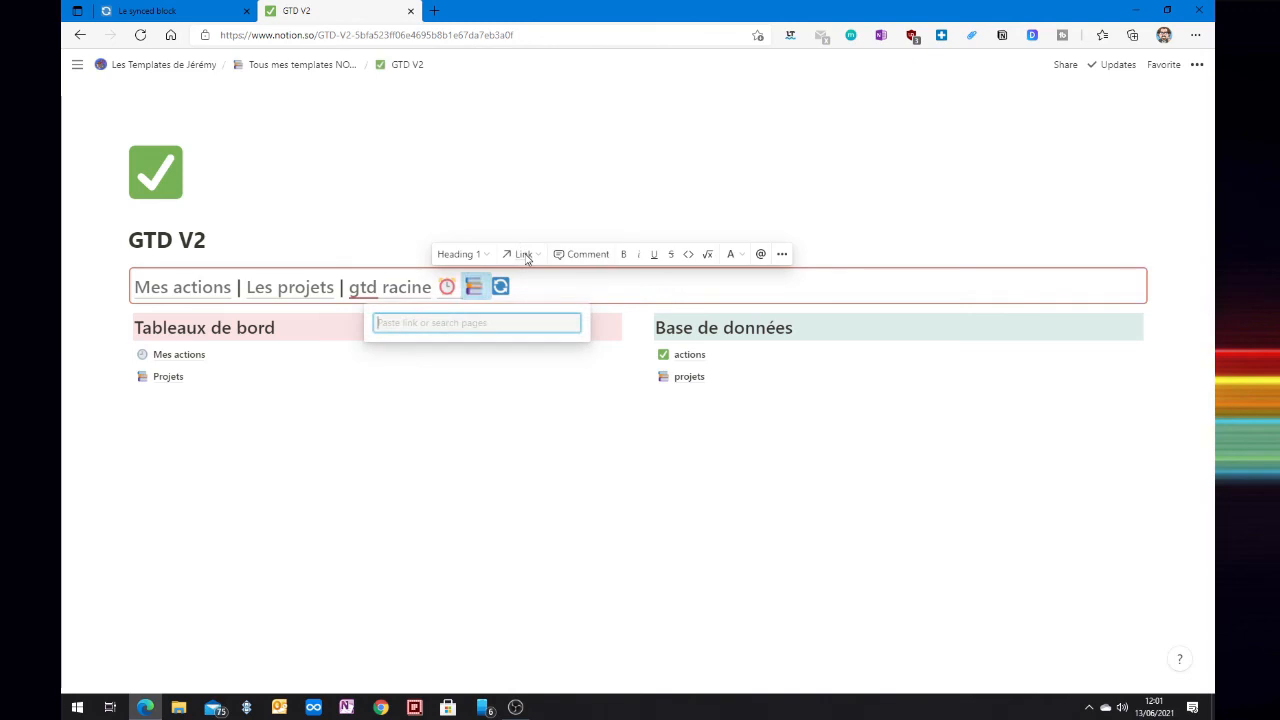
pyautogui.write('projets')
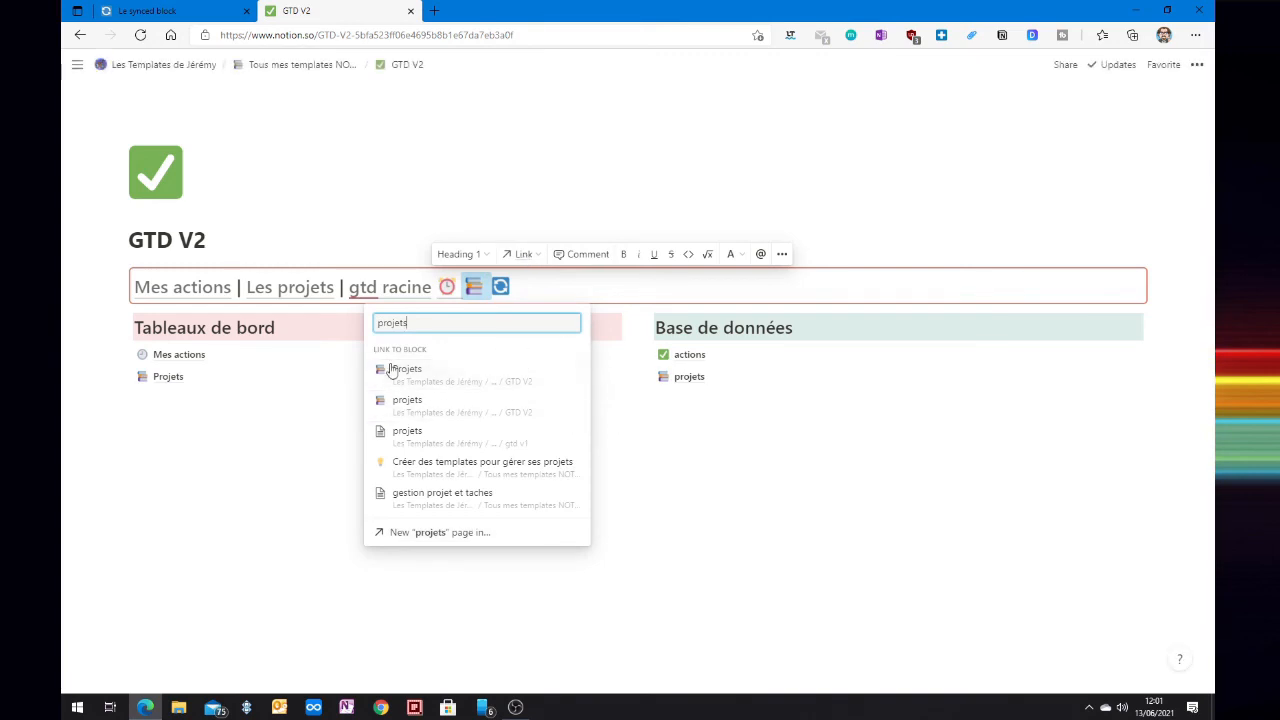
pyautogui.click(426, 371)
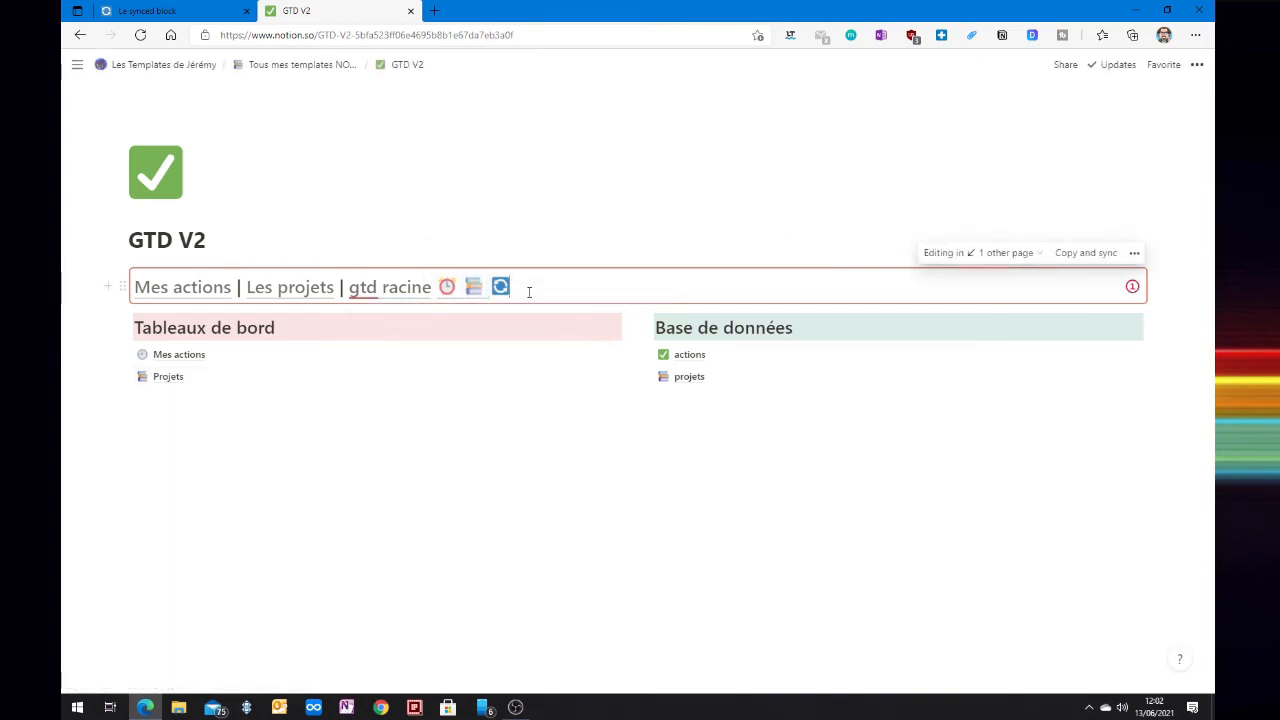
# Link the blue circular-arrows emoji in the navigation block to the "GTD V2" page
pyautogui.hotkey('shift', 'Left')
pyautogui.hotkey('shift', 'Left')
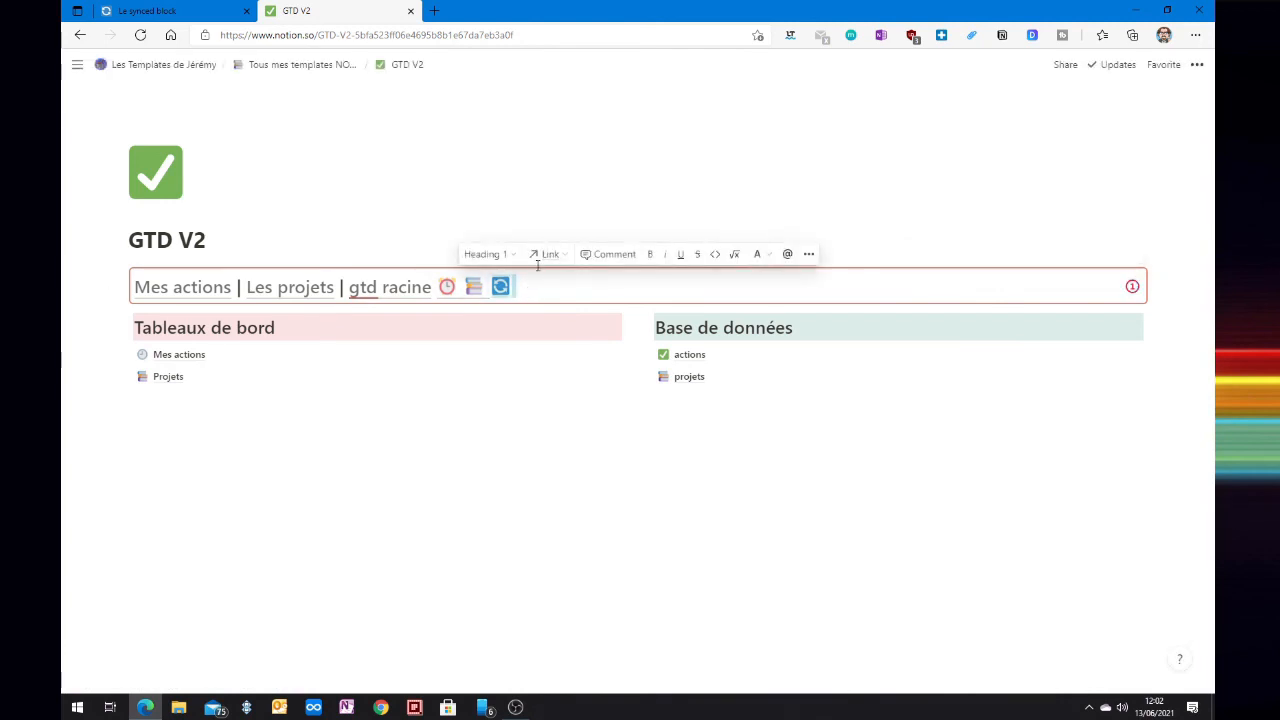
pyautogui.click(550, 256)
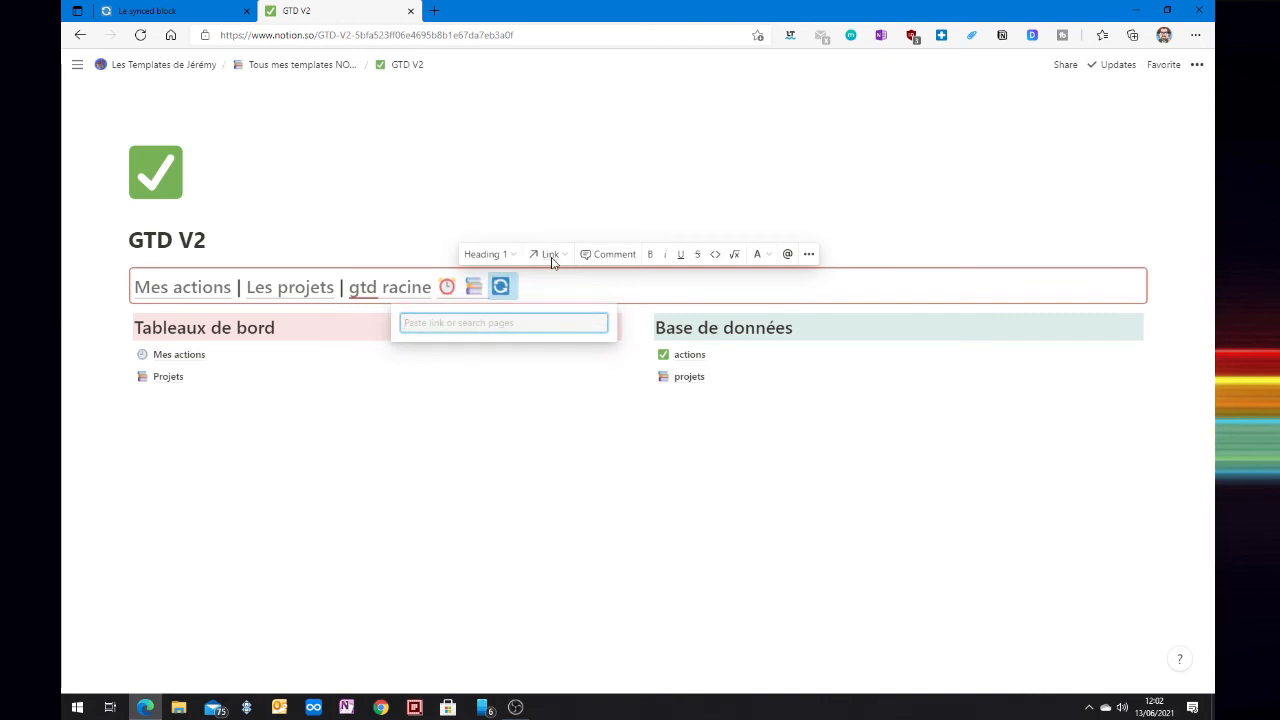
pyautogui.write('gtd')
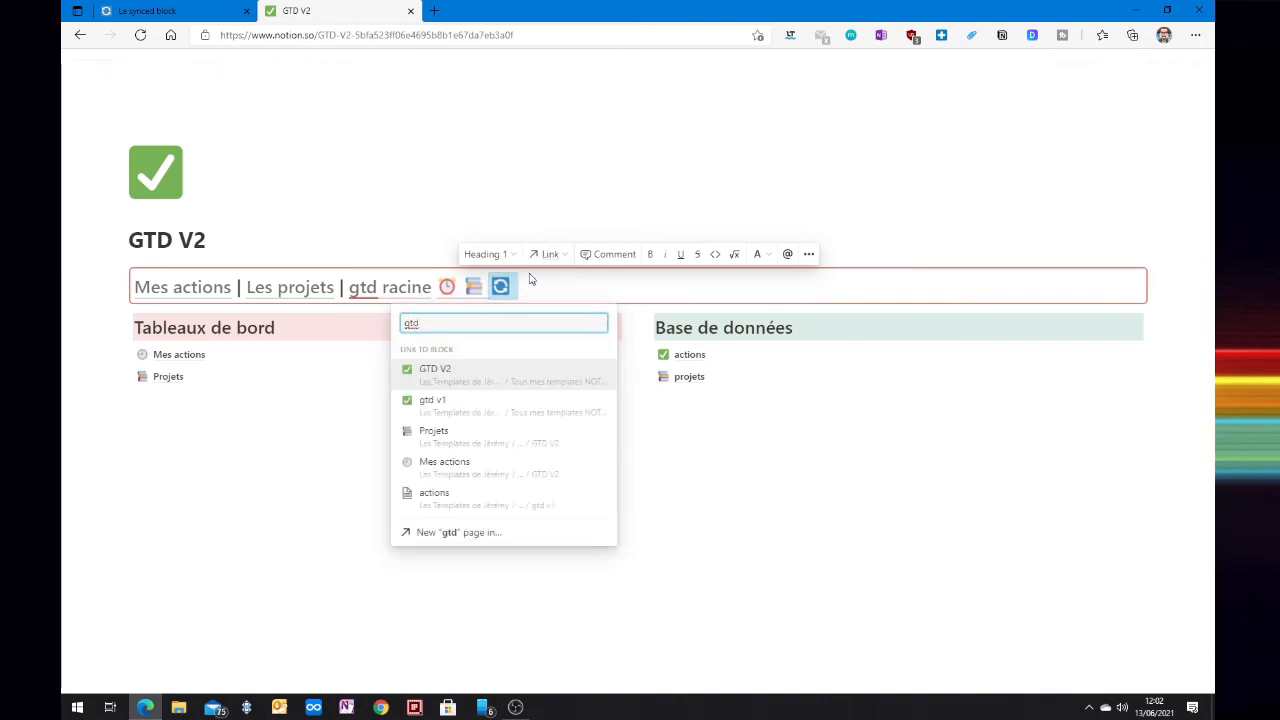
pyautogui.click(411, 376)
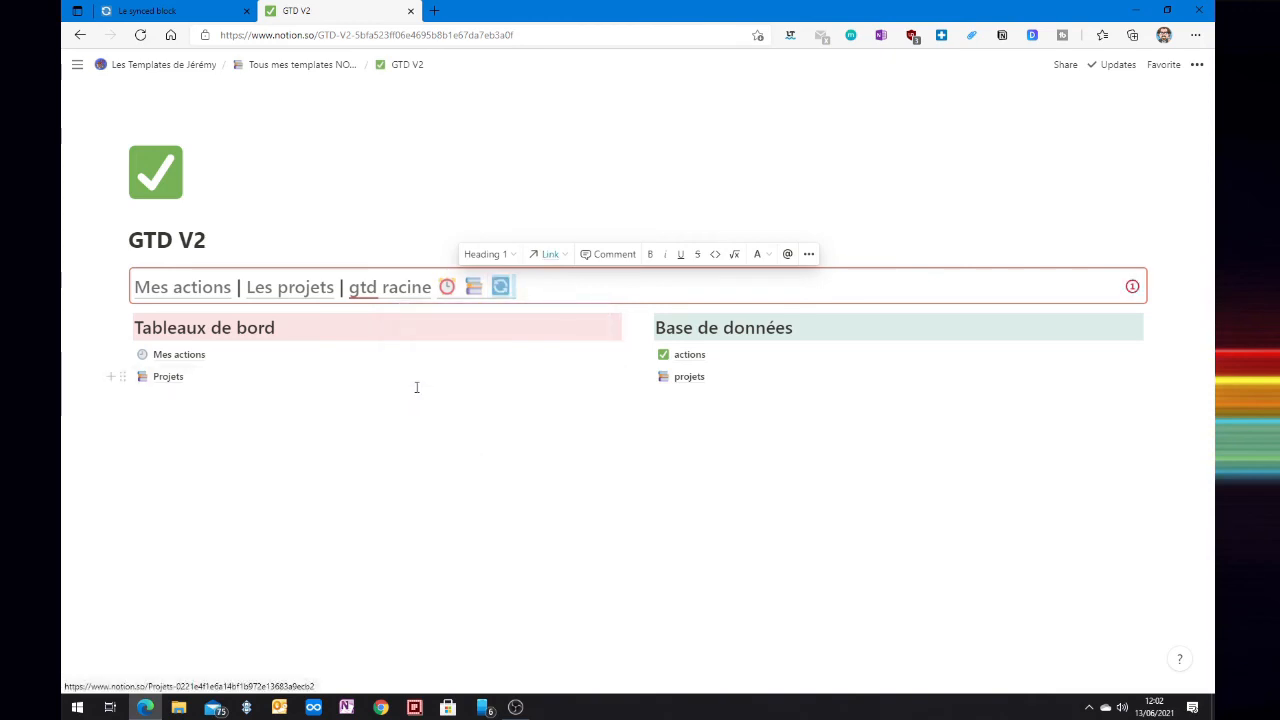
pyautogui.click(549, 419)
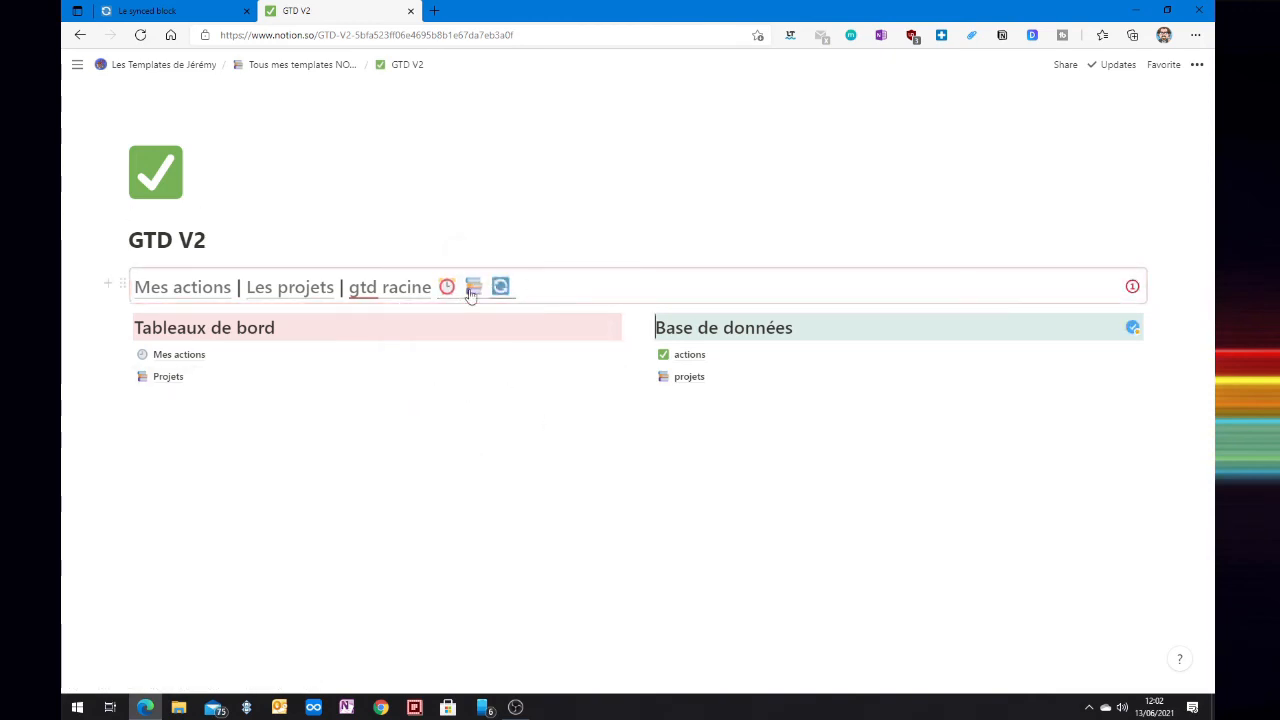
# Delete the text links "Mes actions | Les projets | gtd racine" and the leading space, keeping only the three emoji links
pyautogui.moveTo(432, 288); pyautogui.dragTo(137, 304)
pyautogui.press('BackSpace')
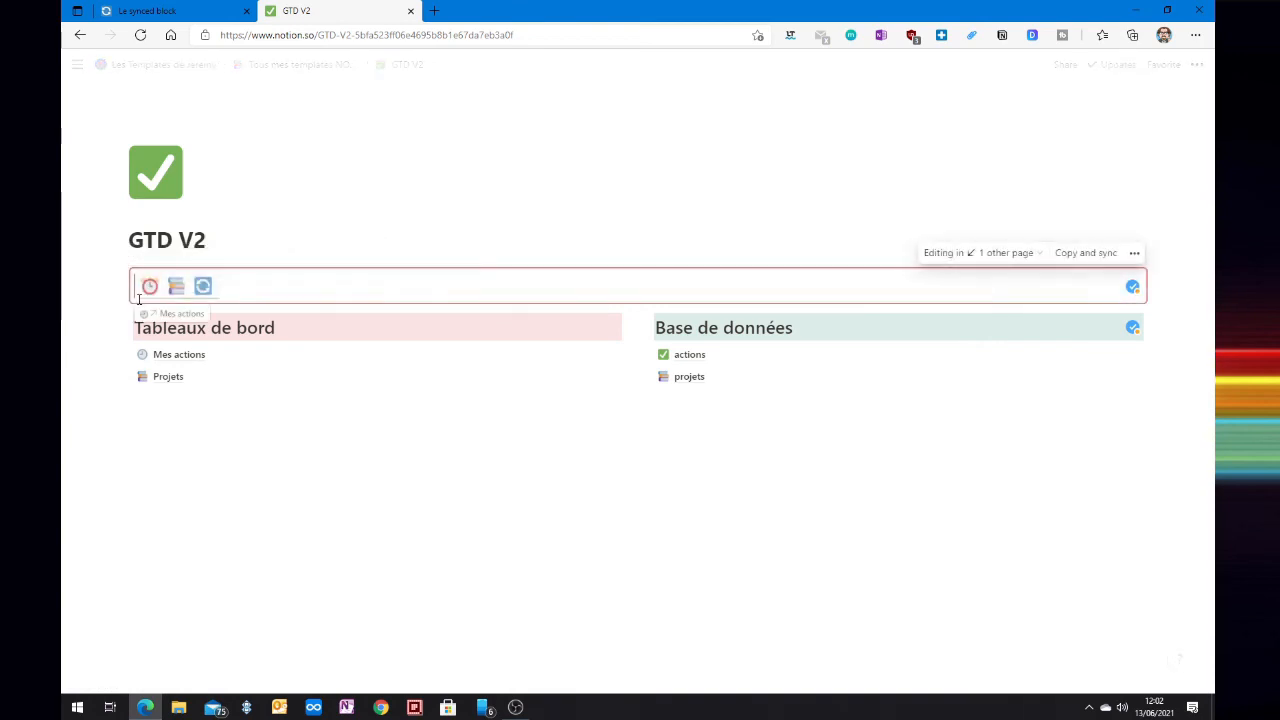
pyautogui.press('BackSpace')
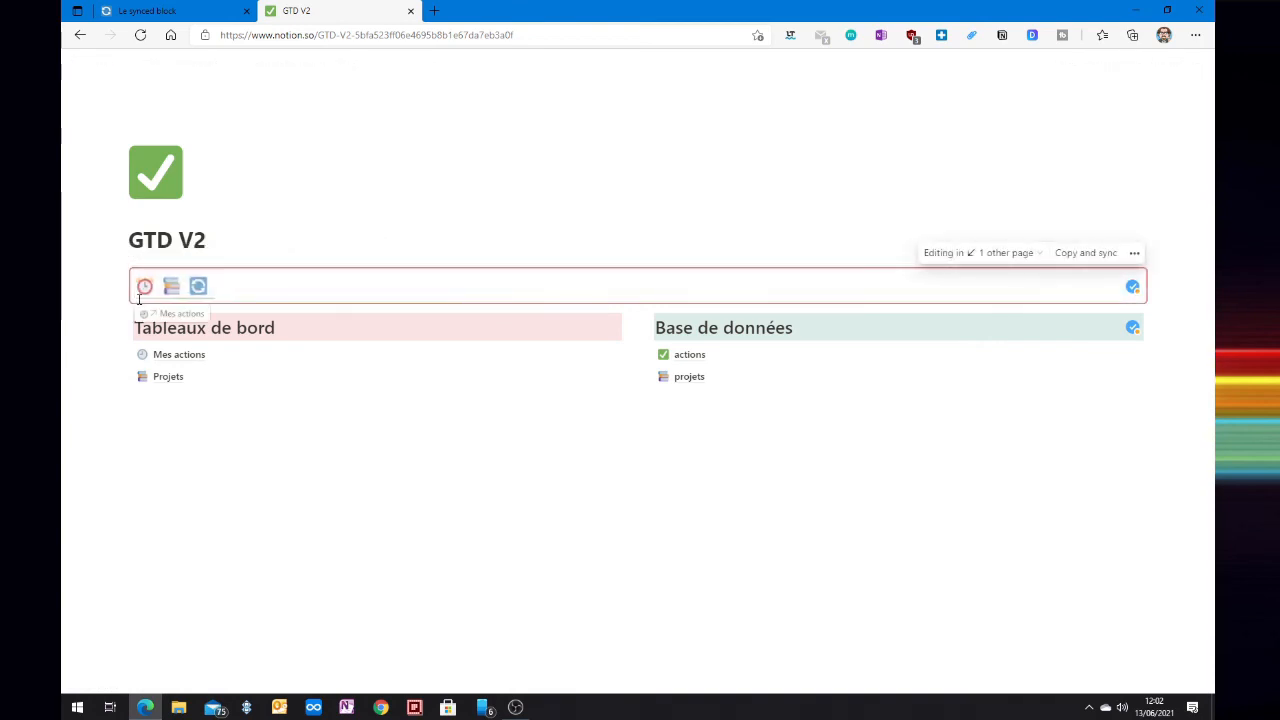
pyautogui.click(258, 473)
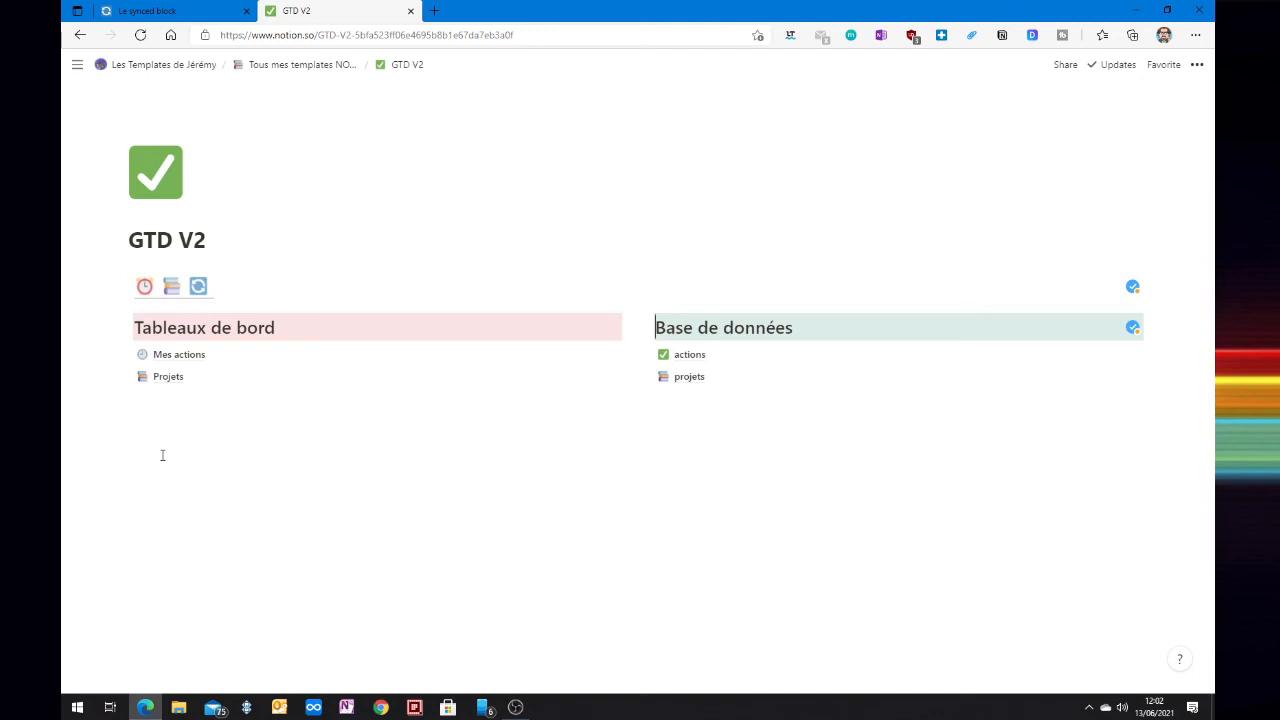
# Test the emoji menu by following its links to Mes actions, Projets and back to GTD V2
pyautogui.click(144, 288)
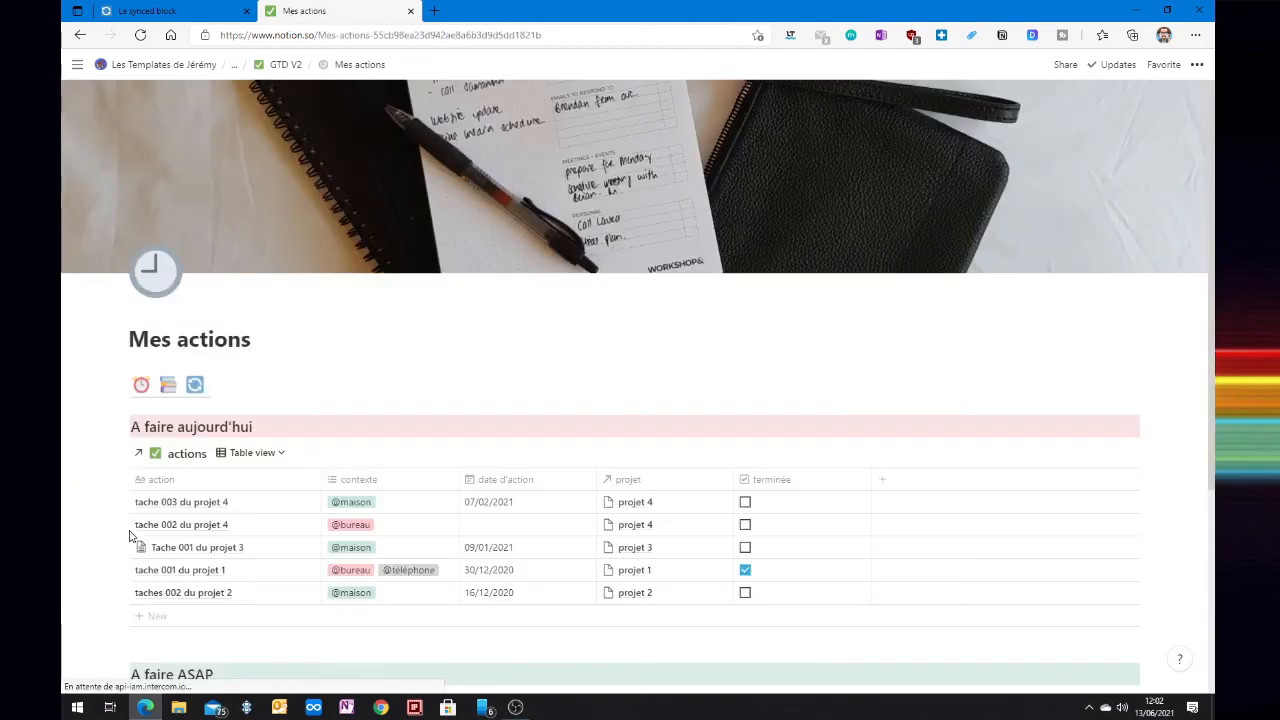
pyautogui.click(168, 388)
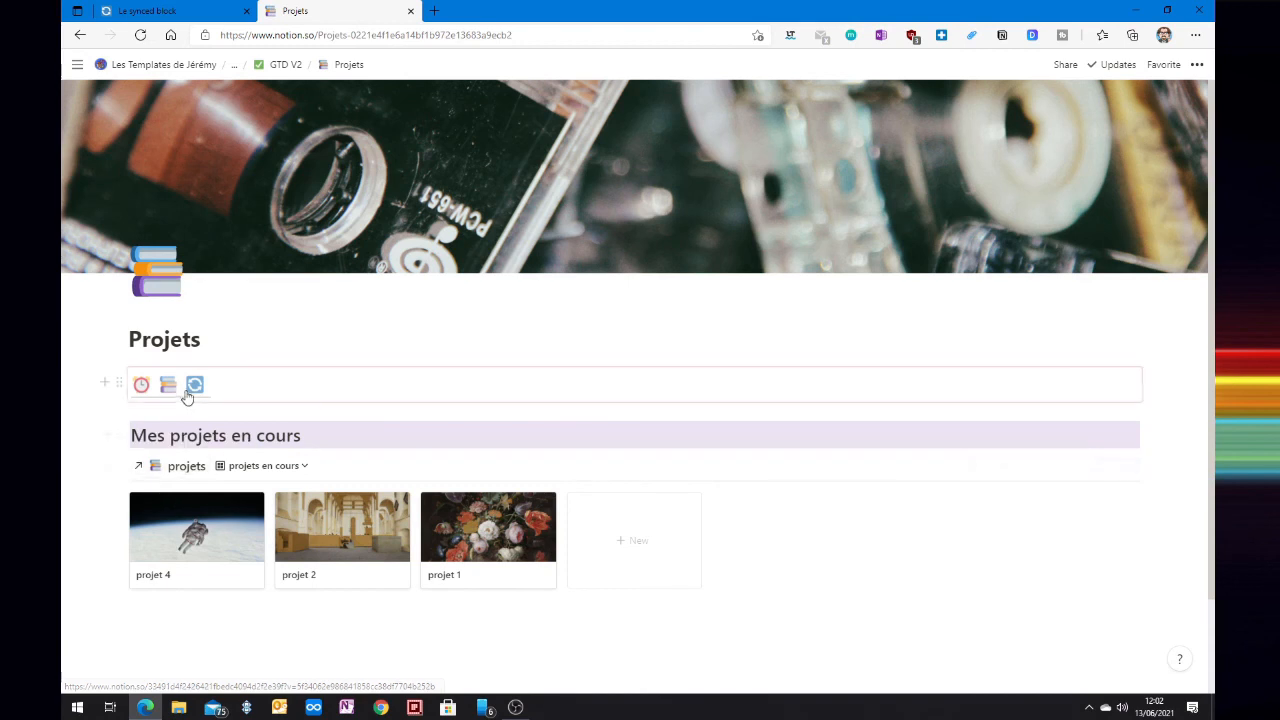
pyautogui.click(194, 388)
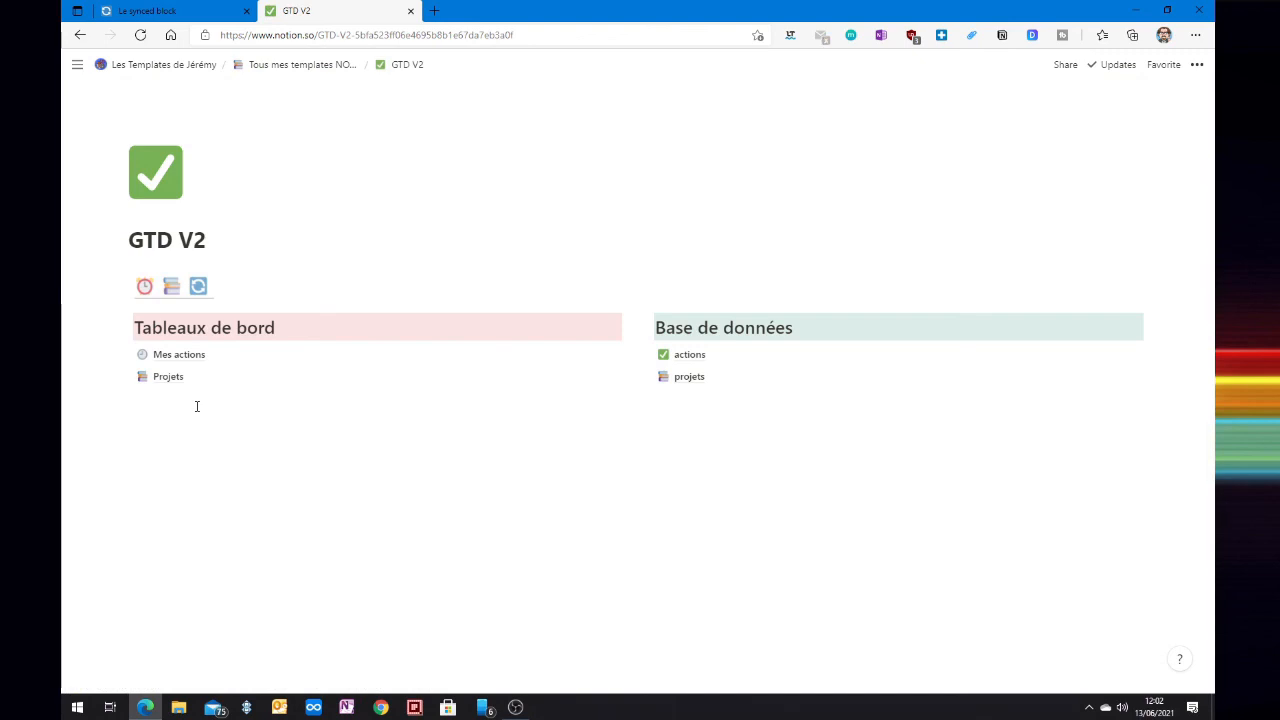
# Turn the emoji navigation line on the GTD V2 page into a Heading 2
pyautogui.click(271, 295)
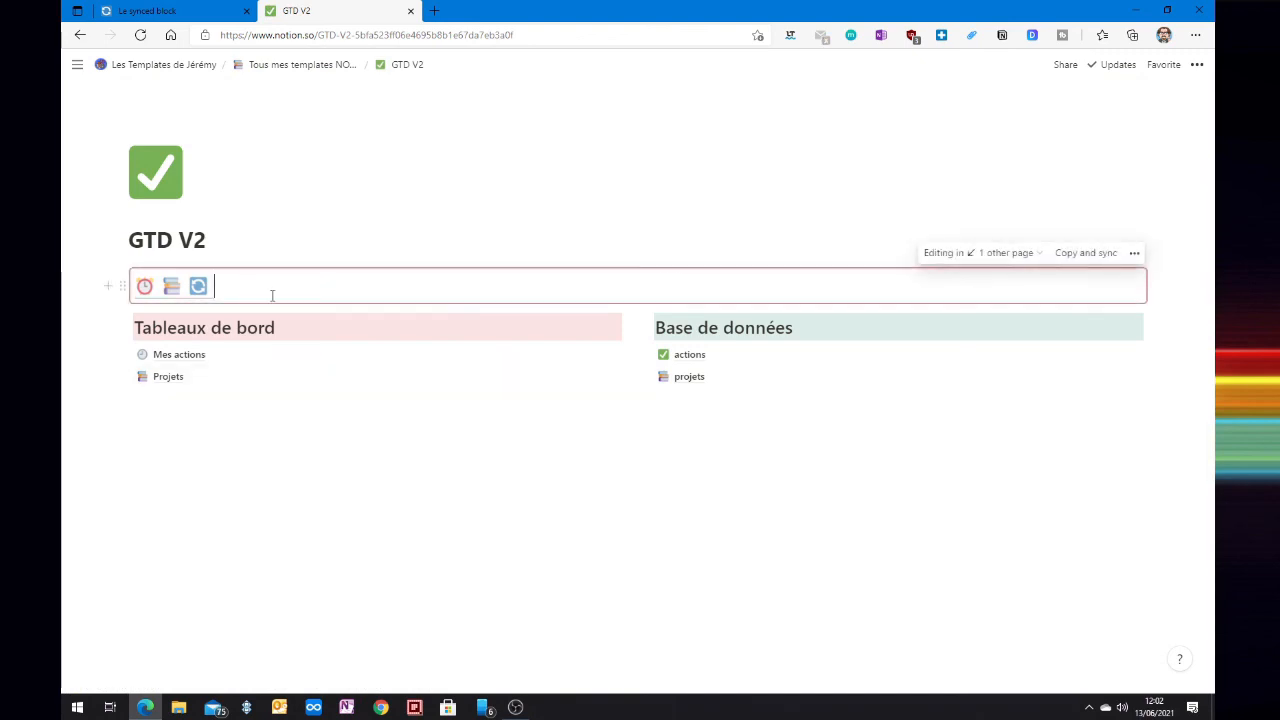
pyautogui.write('/')
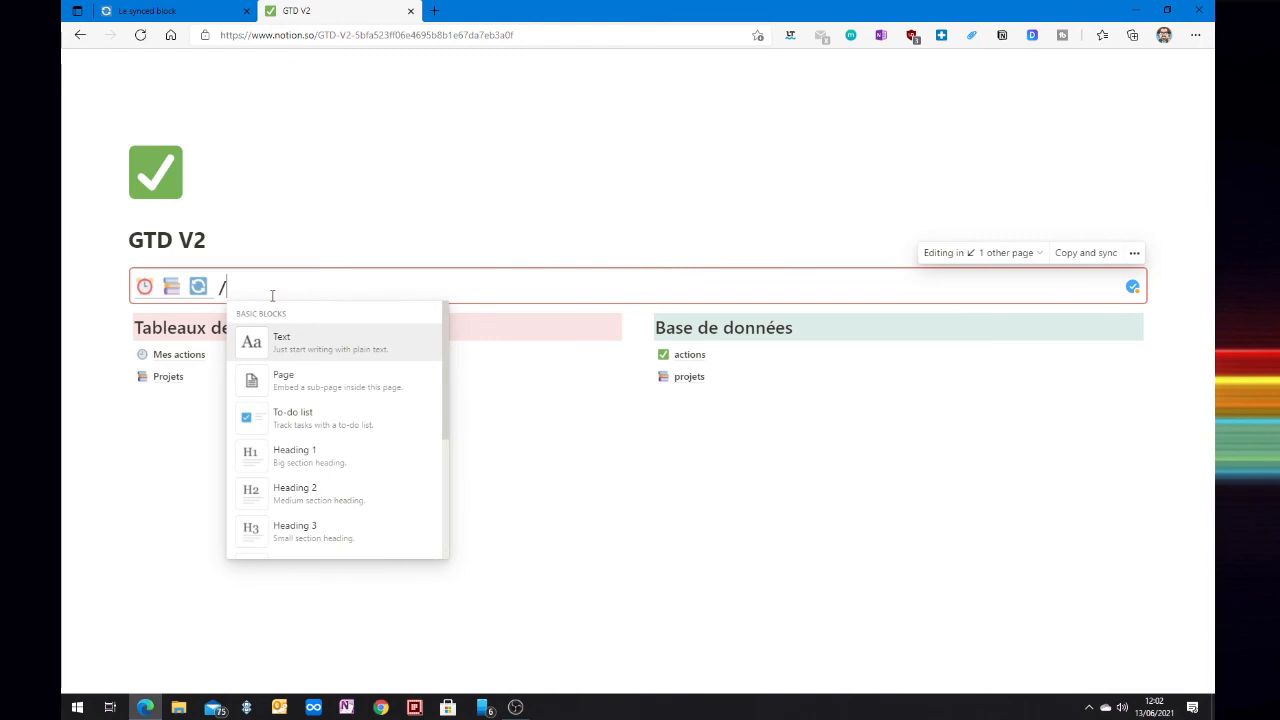
pyautogui.write('turn')
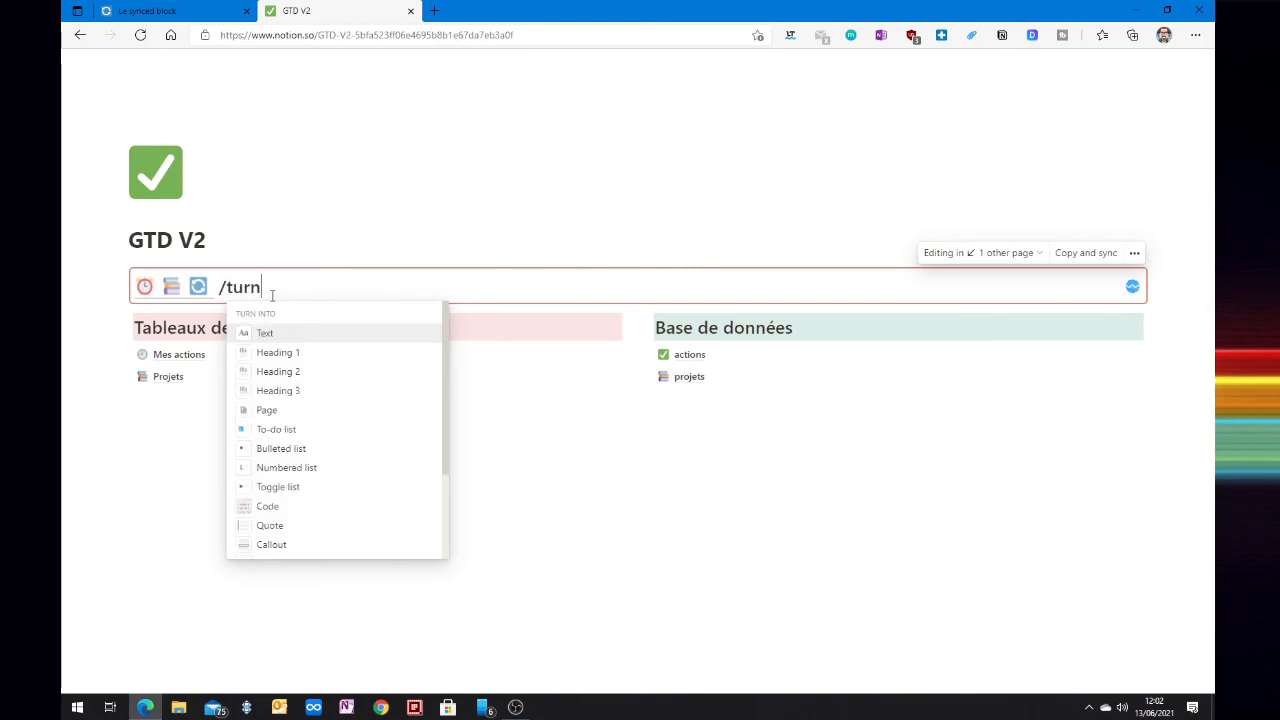
pyautogui.press('Down')
pyautogui.press('Down')
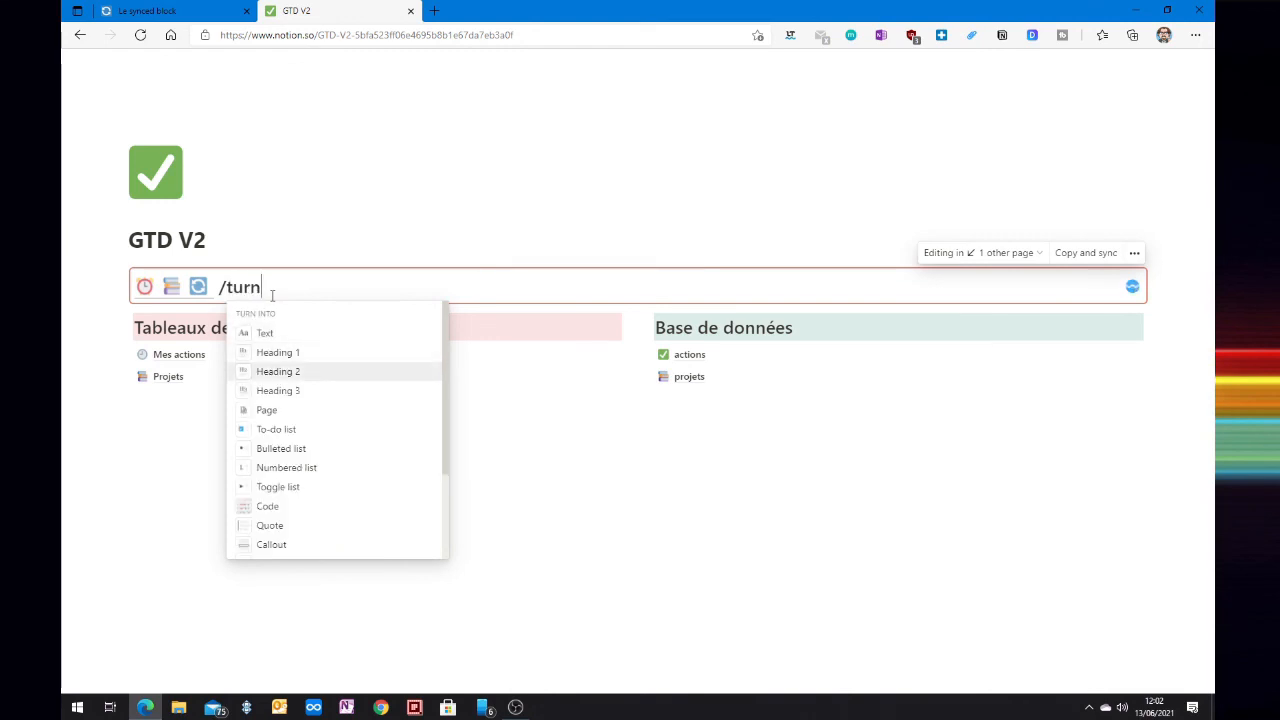
pyautogui.press('Return')
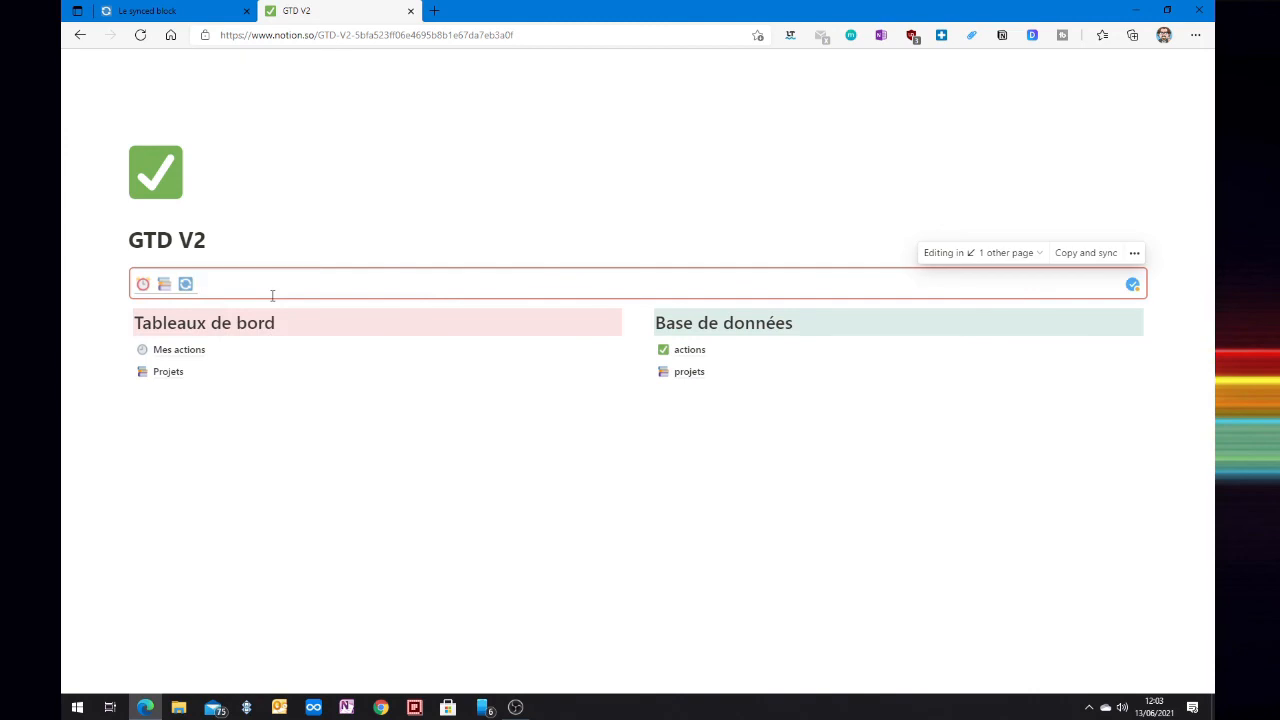